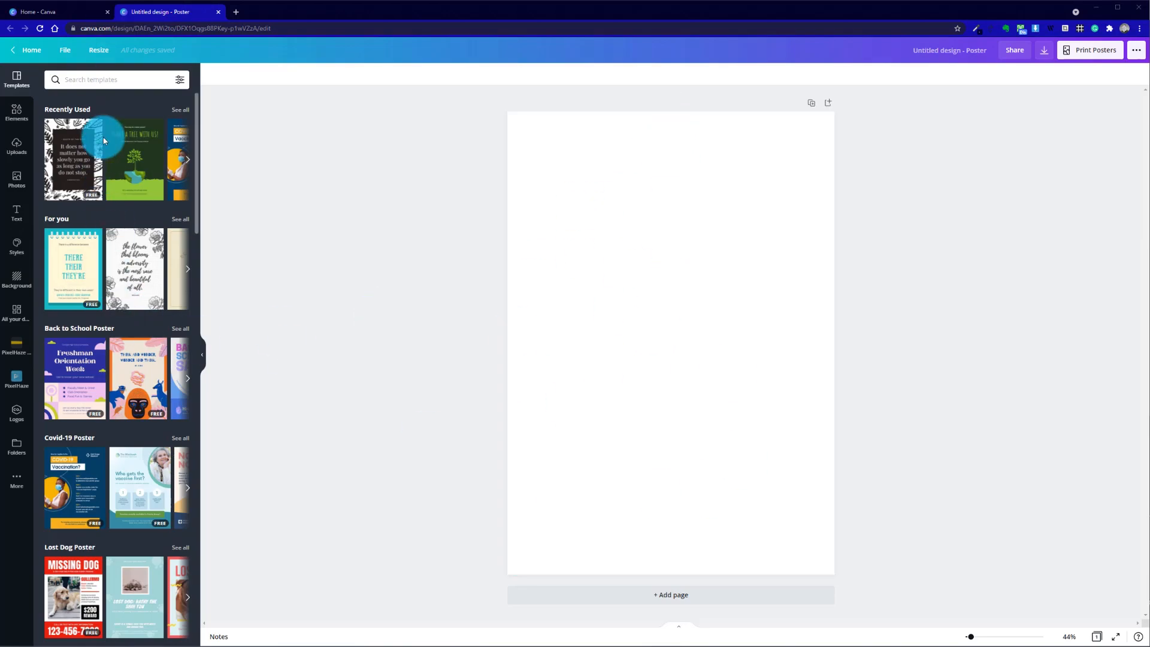
# Step: Browse the poster templates and apply the "YOU CAN DO THIS!" design with tropical leaves from the Motivational Poster group
pyautogui.scroll(-10, 116, 468)
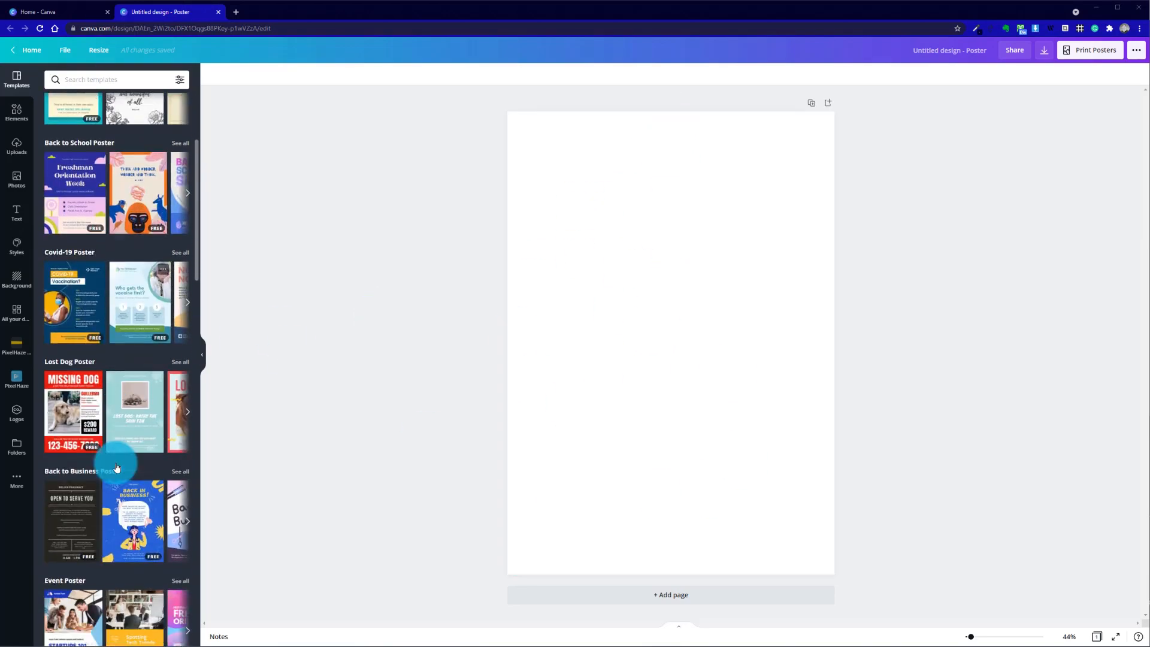
pyautogui.scroll(-8, 116, 458)
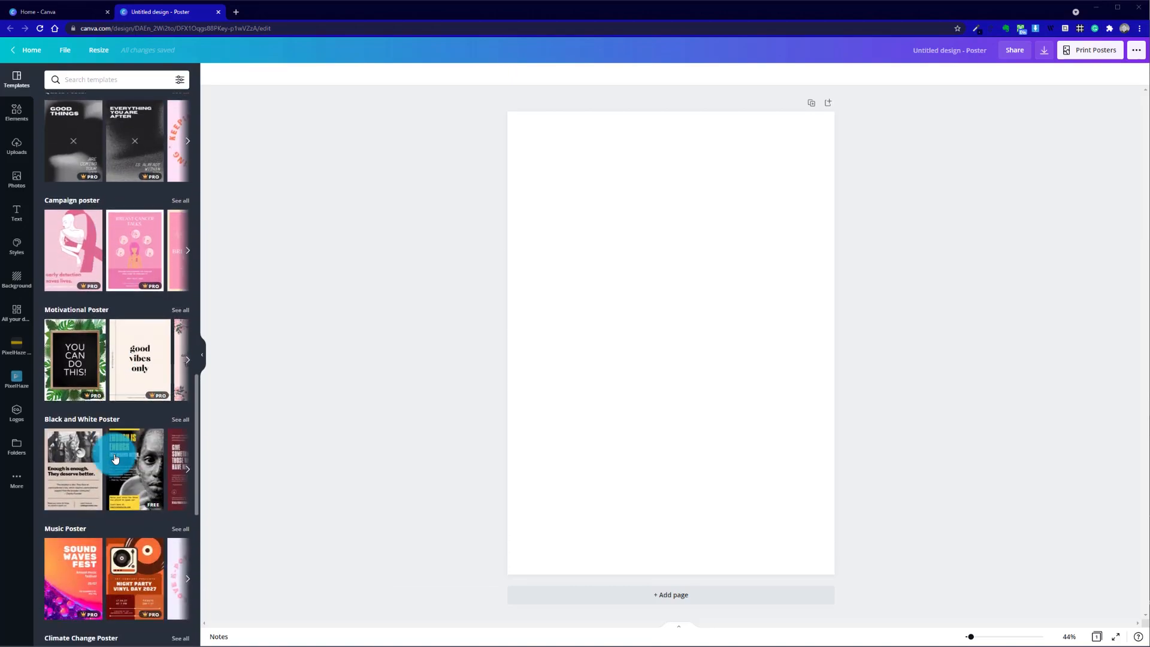
pyautogui.scroll(2, 116, 459)
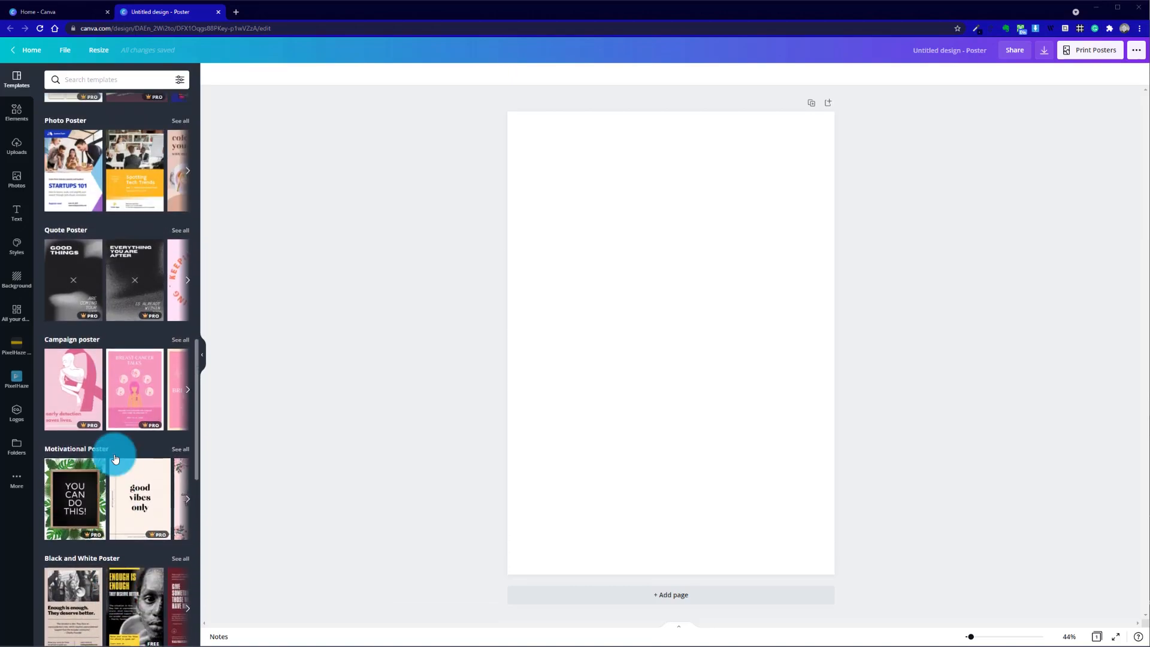
pyautogui.scroll(8, 115, 459)
pyautogui.scroll(2, 115, 459)
pyautogui.scroll(-10, 113, 455)
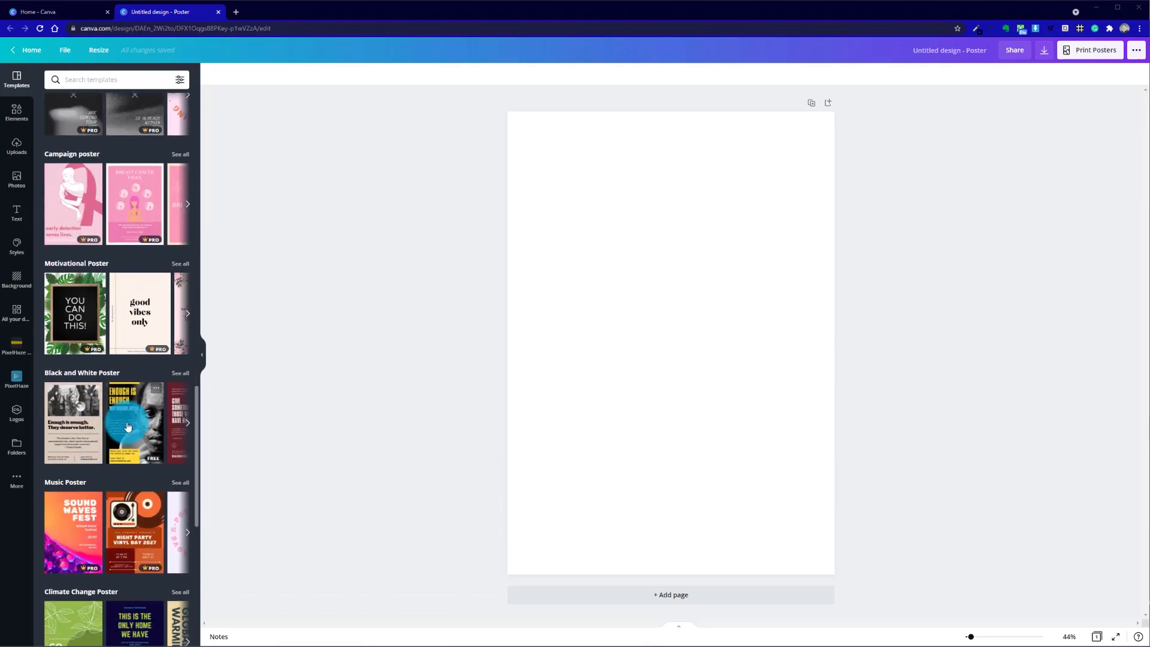
pyautogui.click(69, 319)
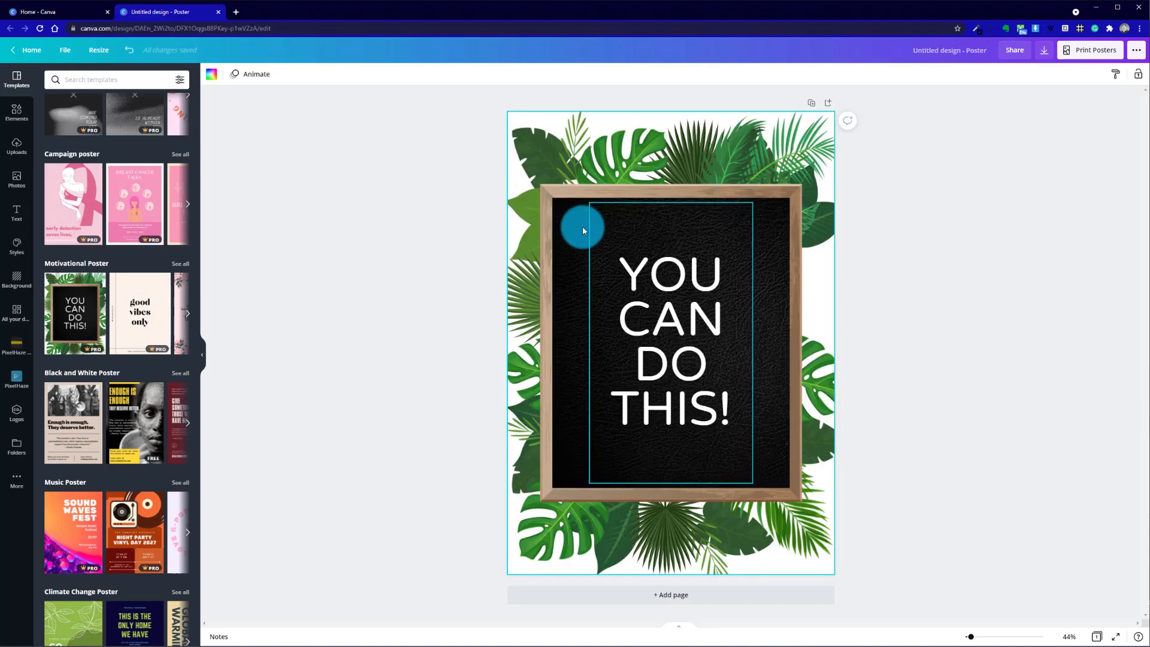
pyautogui.click(919, 335)
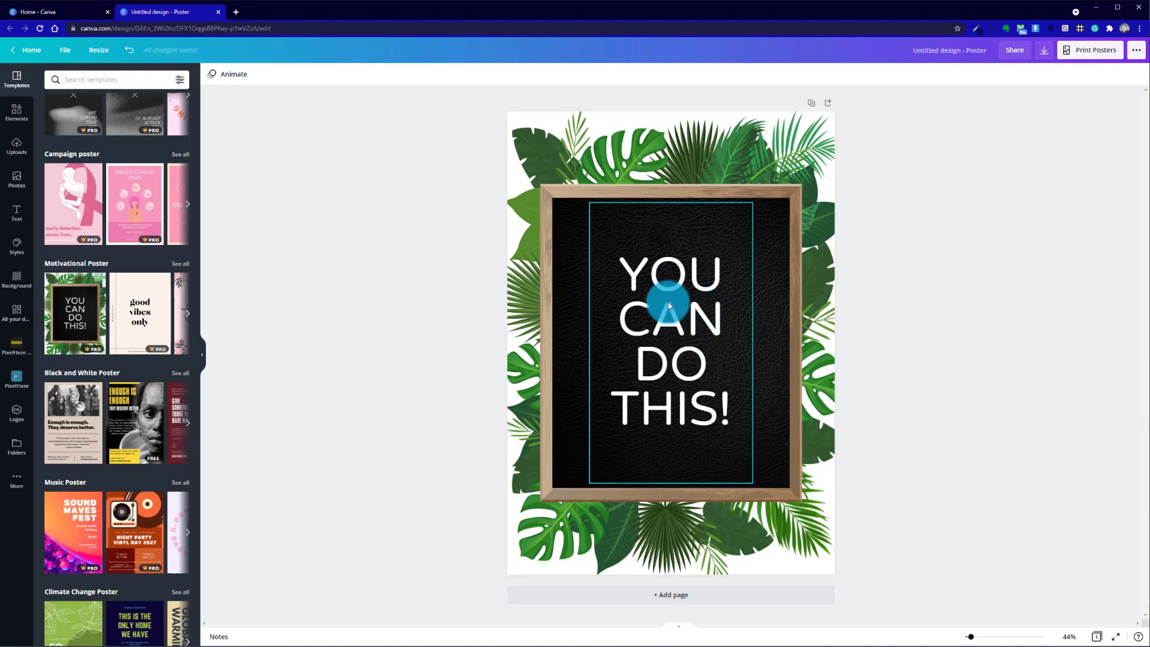
# Step: Duplicate the "YOU CAN DO THIS!" text to the right and shrink the left instance to fit the left half of the black board
pyautogui.moveTo(661, 358); pyautogui.dragTo(631, 344)
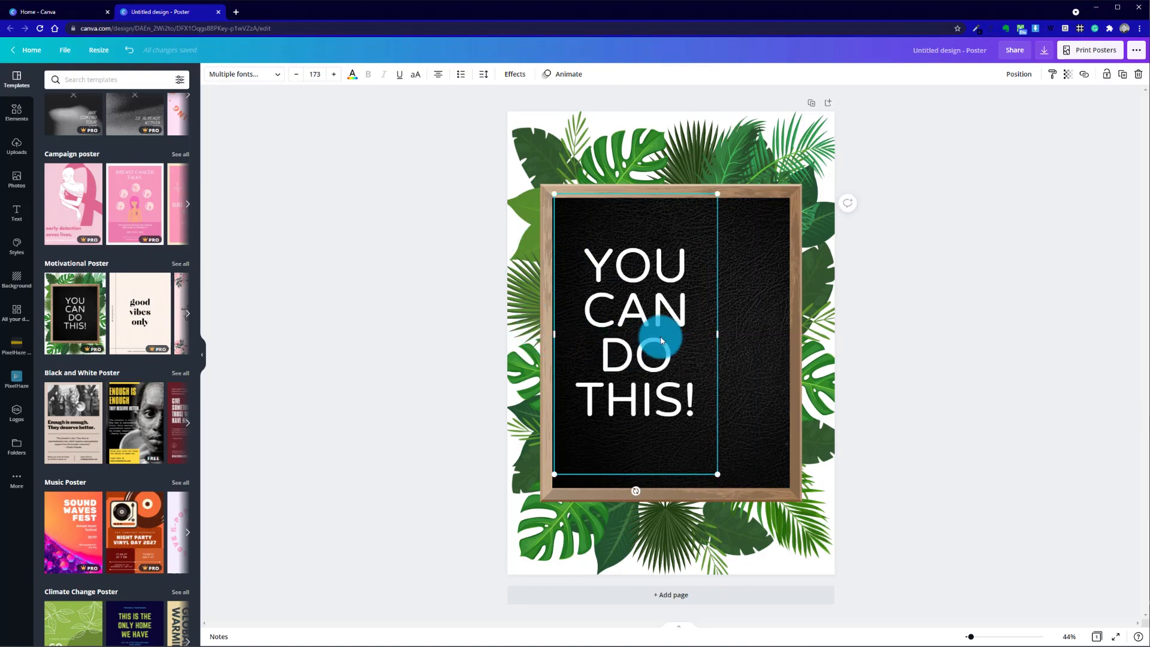
pyautogui.moveTo(662, 340); pyautogui.dragTo(790, 342)
pyautogui.click(689, 372)
pyautogui.moveTo(713, 471); pyautogui.dragTo(663, 398)
pyautogui.moveTo(609, 333); pyautogui.dragTo(629, 378)
# Step: Scale the right text copy down to font size 114 and align it level with the left text on the black board
pyautogui.click(769, 378)
pyautogui.moveTo(818, 333); pyautogui.dragTo(799, 385)
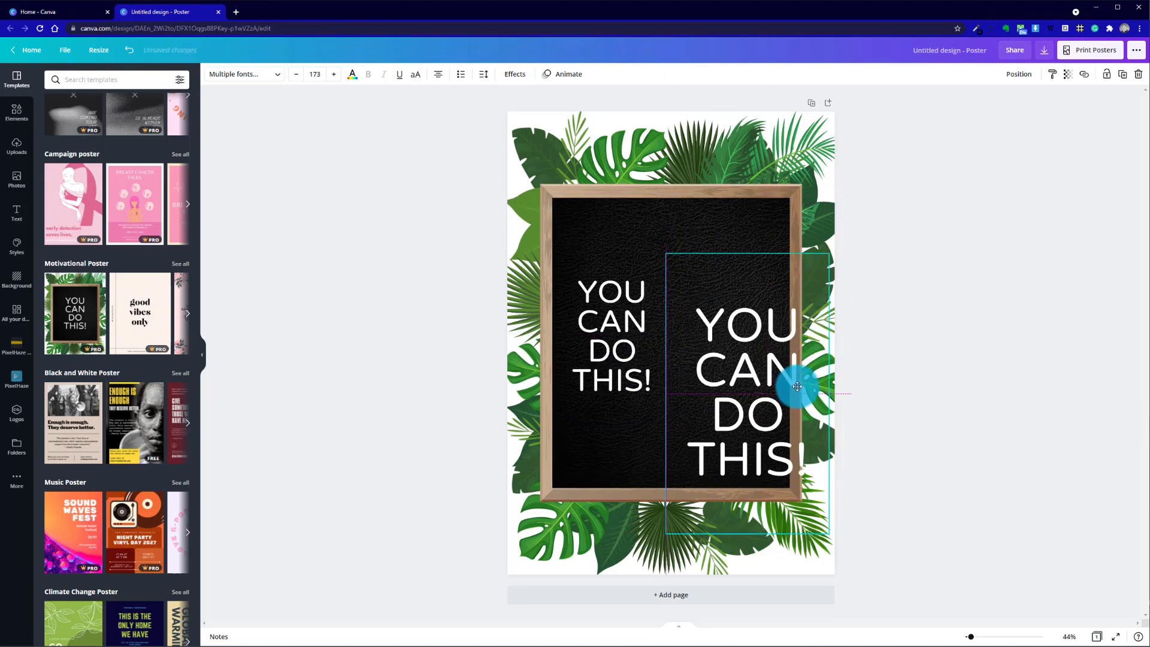
pyautogui.moveTo(829, 533); pyautogui.dragTo(767, 439)
pyautogui.moveTo(706, 357)
pyautogui.mouseDown()
pyautogui.moveTo(711, 342)
pyautogui.moveTo(711, 360)
pyautogui.mouseUp()
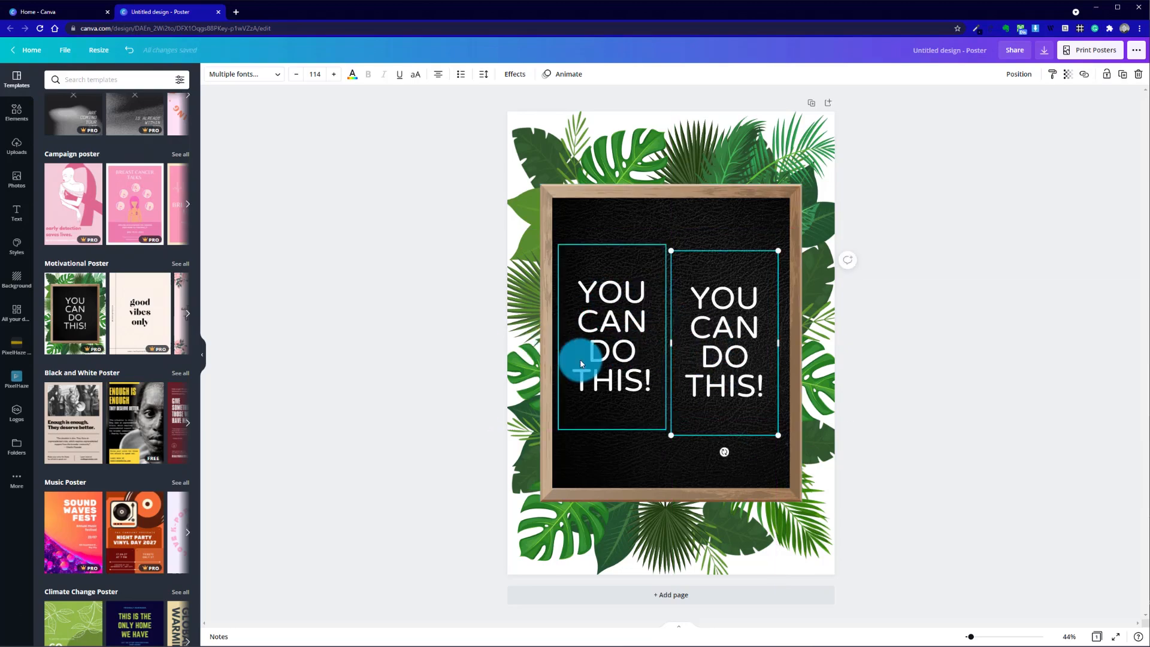
pyautogui.moveTo(702, 362); pyautogui.dragTo(707, 354)
pyautogui.click(923, 350)
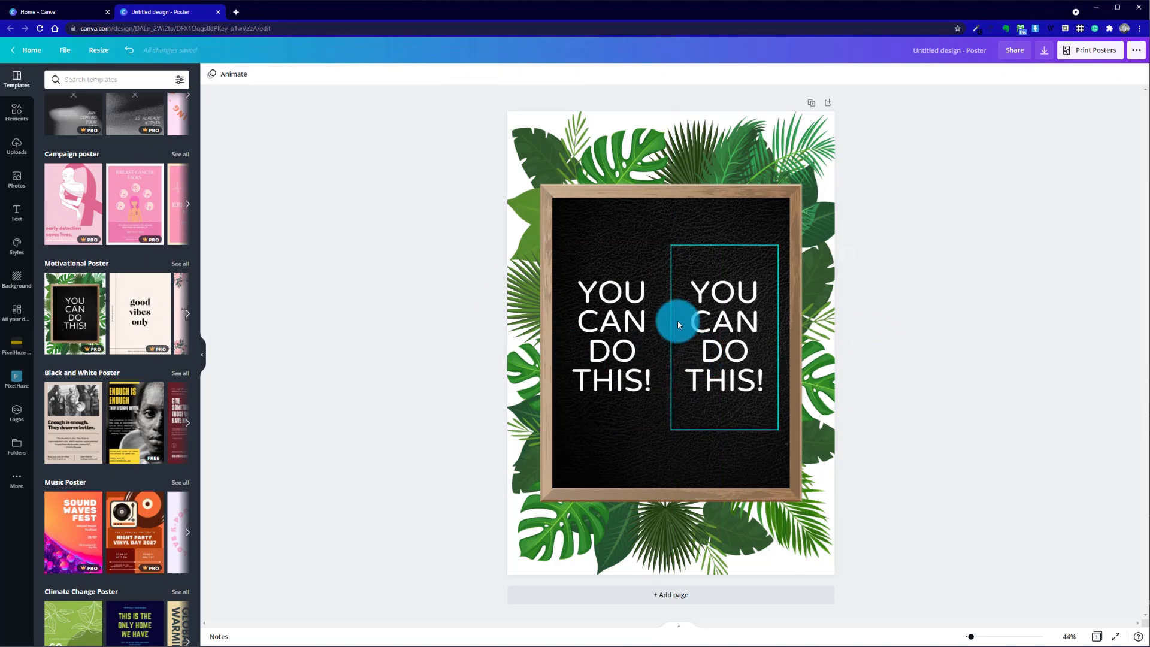
# Step: Delete the right copy of the "YOU CAN DO THIS!" text, keeping only the left one
pyautogui.click(620, 381)
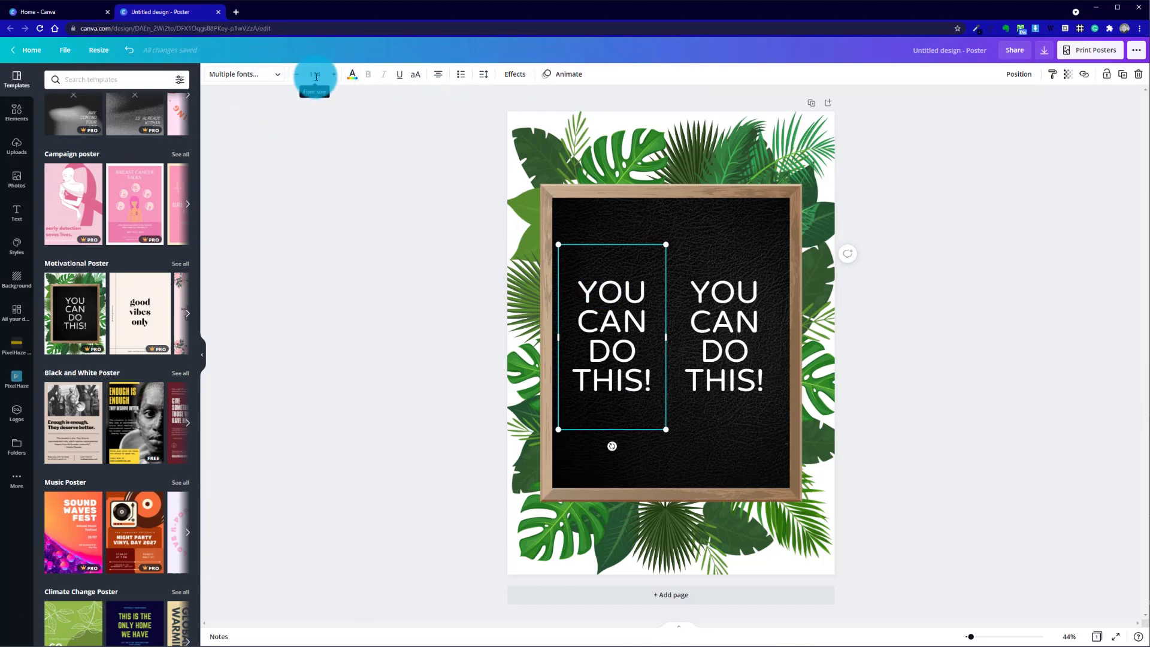
pyautogui.click(734, 350)
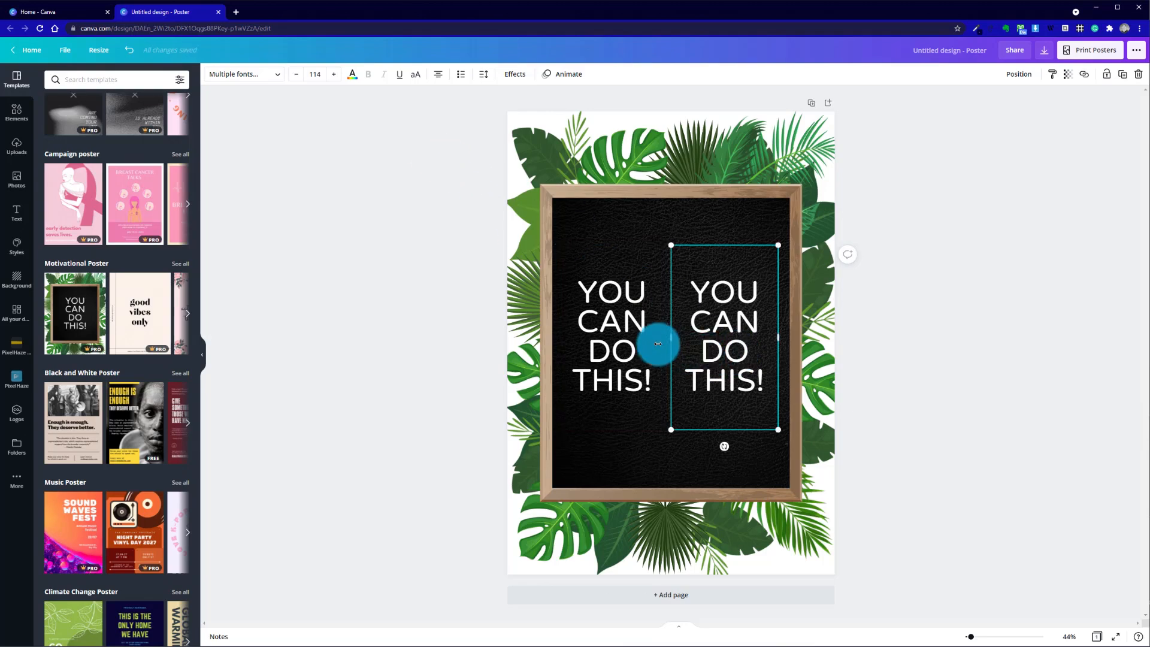
pyautogui.keyDown('shift'); pyautogui.click(632, 354); pyautogui.keyUp('shift')
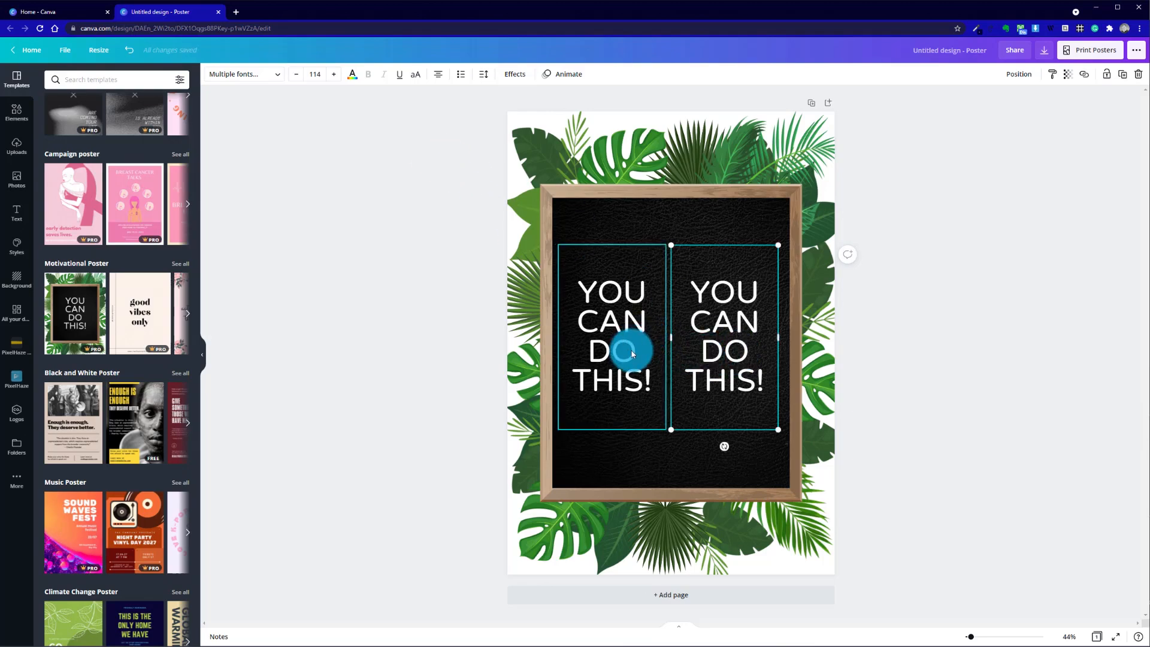
pyautogui.click(635, 354)
pyautogui.click(704, 363)
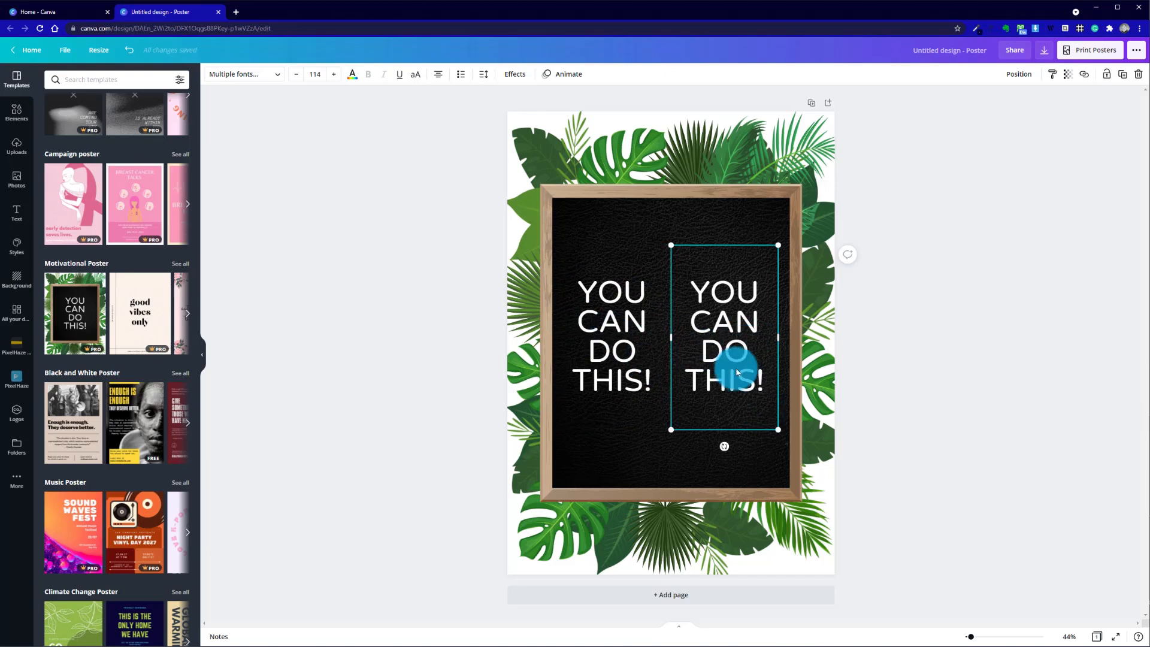
pyautogui.press('Delete')
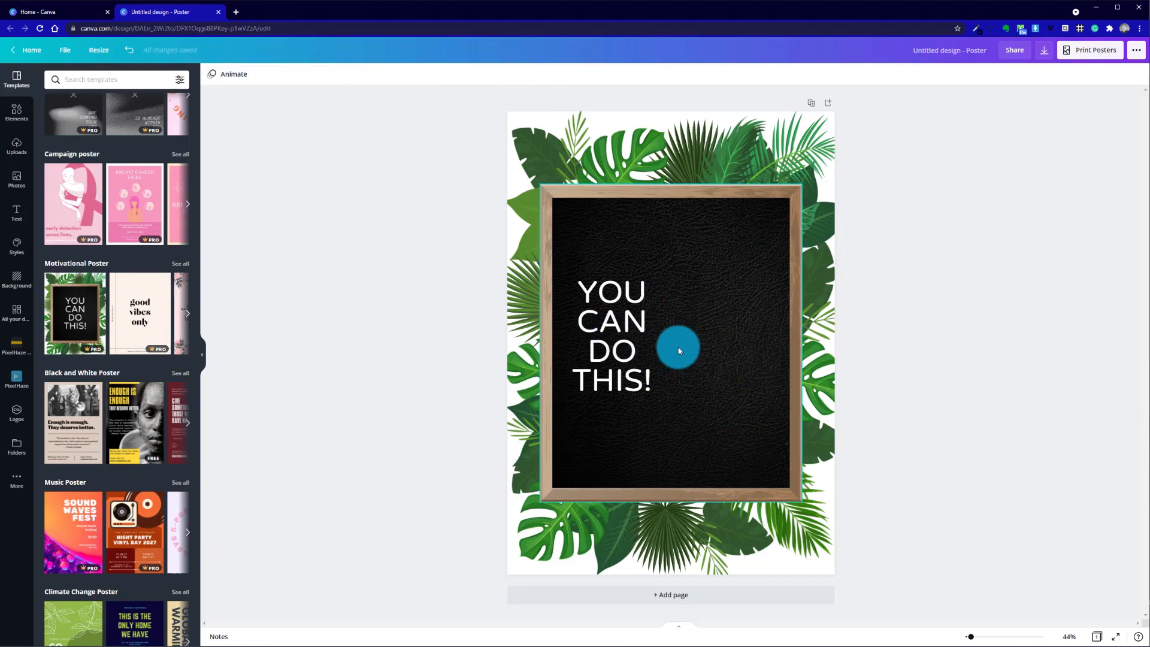
# Step: Copy the remaining text, paste it, and align the pasted copy beside the original on the board's right half
pyautogui.click(603, 341)
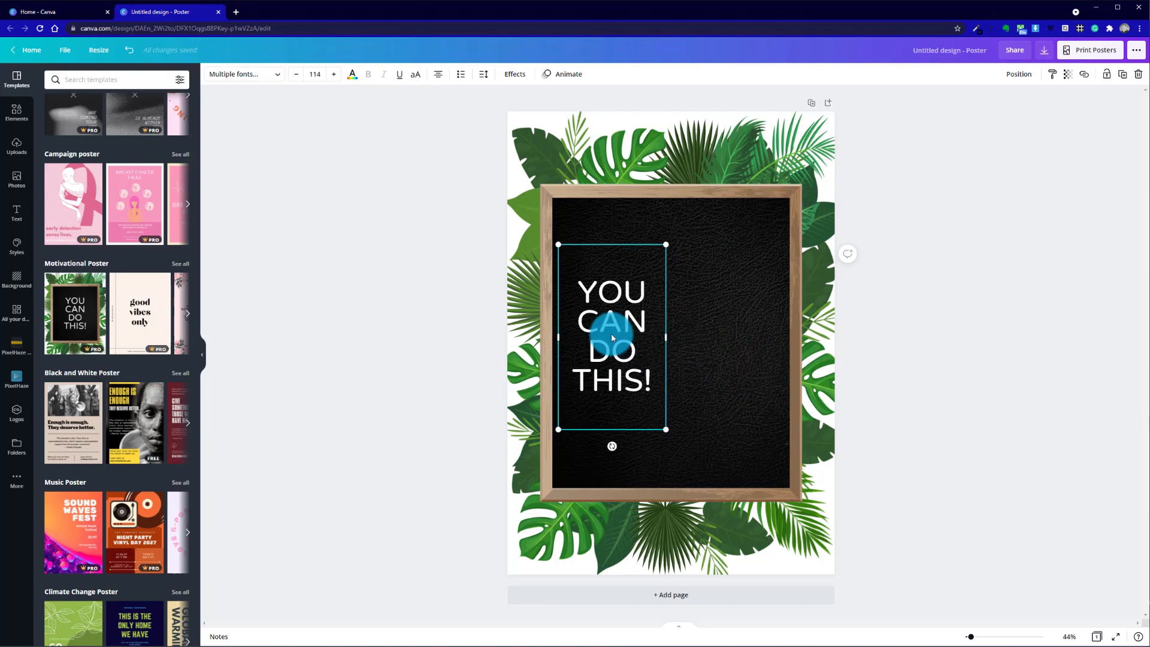
pyautogui.rightClick(612, 338)
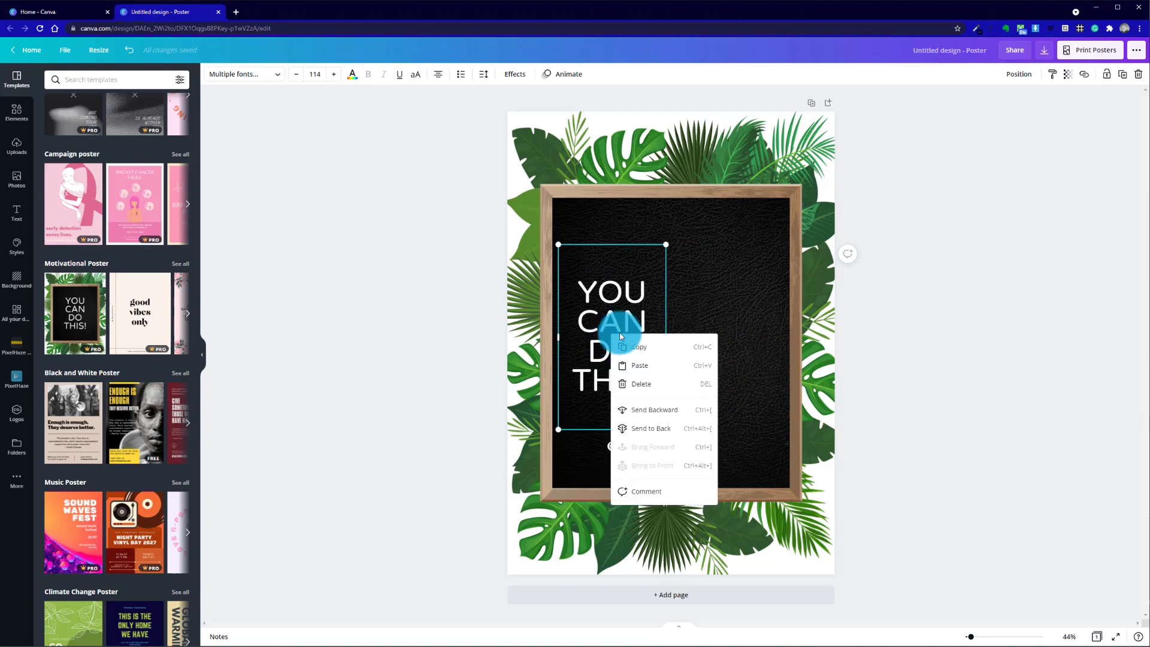
pyautogui.click(685, 352)
pyautogui.rightClick(701, 337)
pyautogui.click(749, 371)
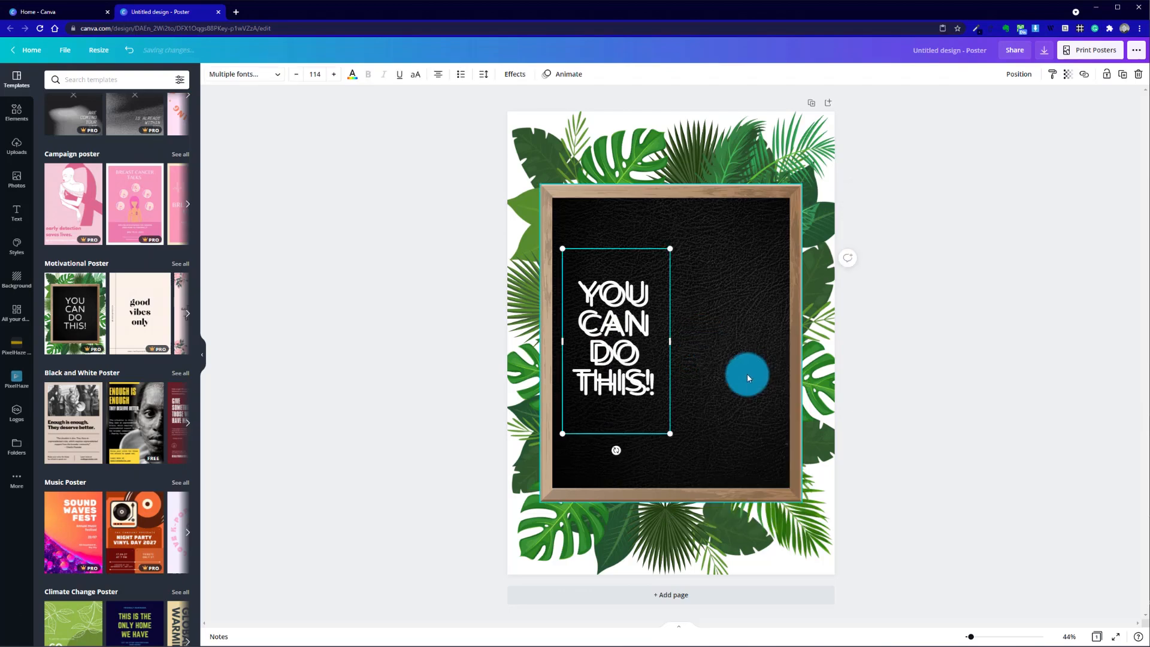
pyautogui.moveTo(585, 357); pyautogui.dragTo(708, 354)
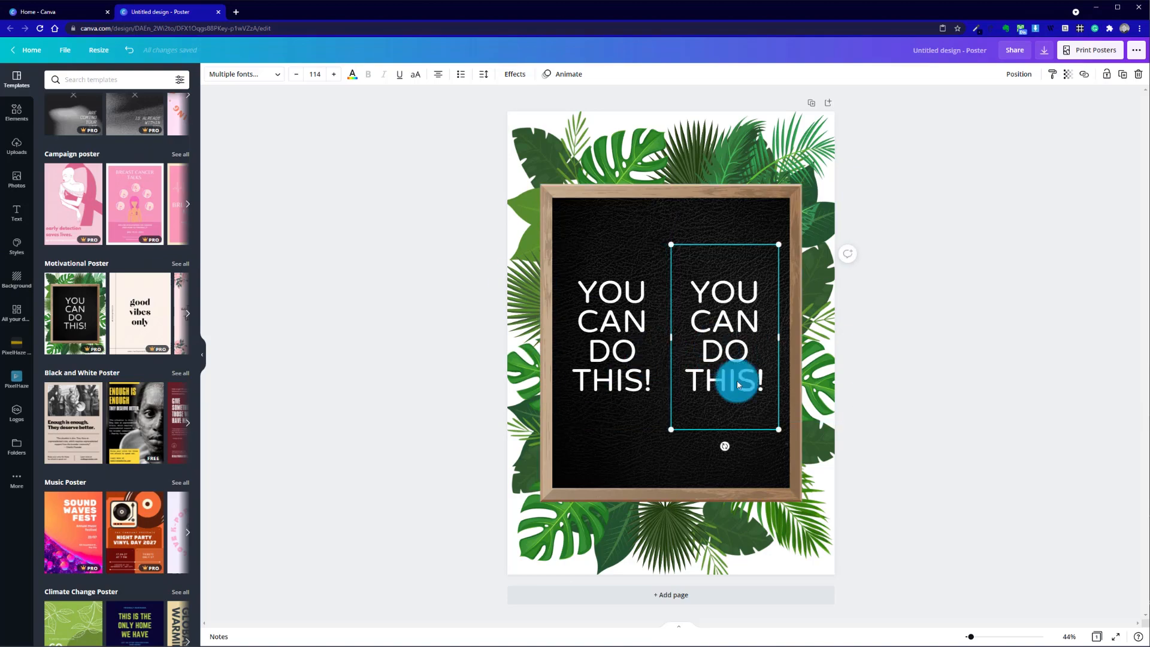
pyautogui.click(961, 388)
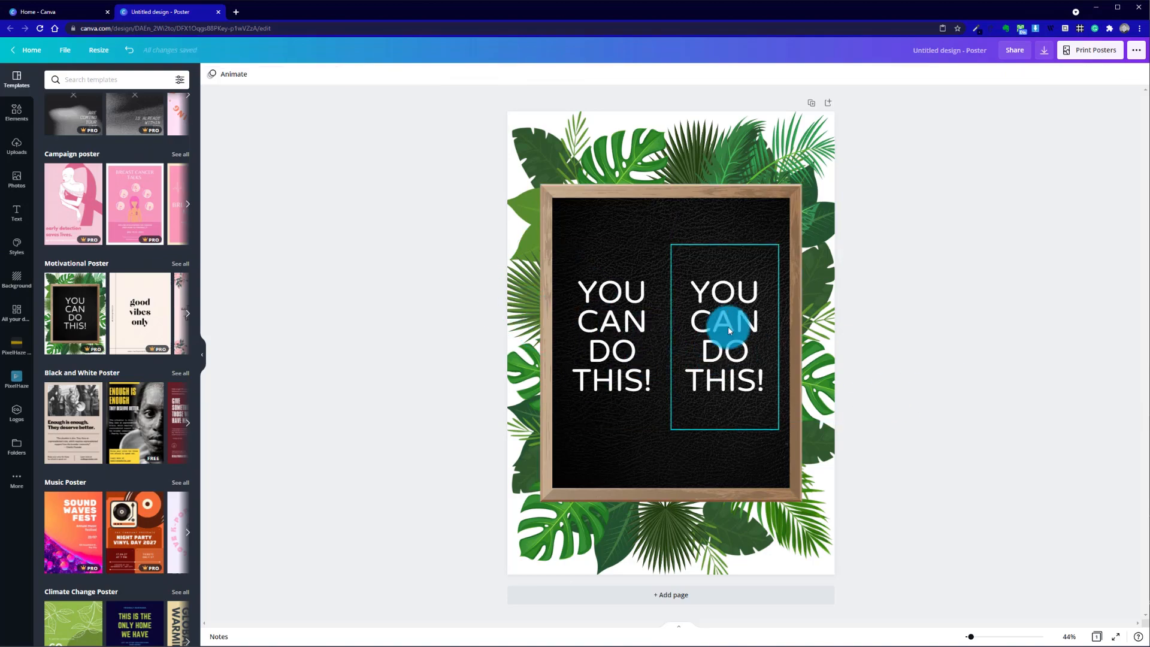
pyautogui.click(708, 332)
pyautogui.moveTo(708, 332)
pyautogui.mouseDown()
pyautogui.moveTo(710, 319)
pyautogui.moveTo(709, 332)
pyautogui.mouseUp()
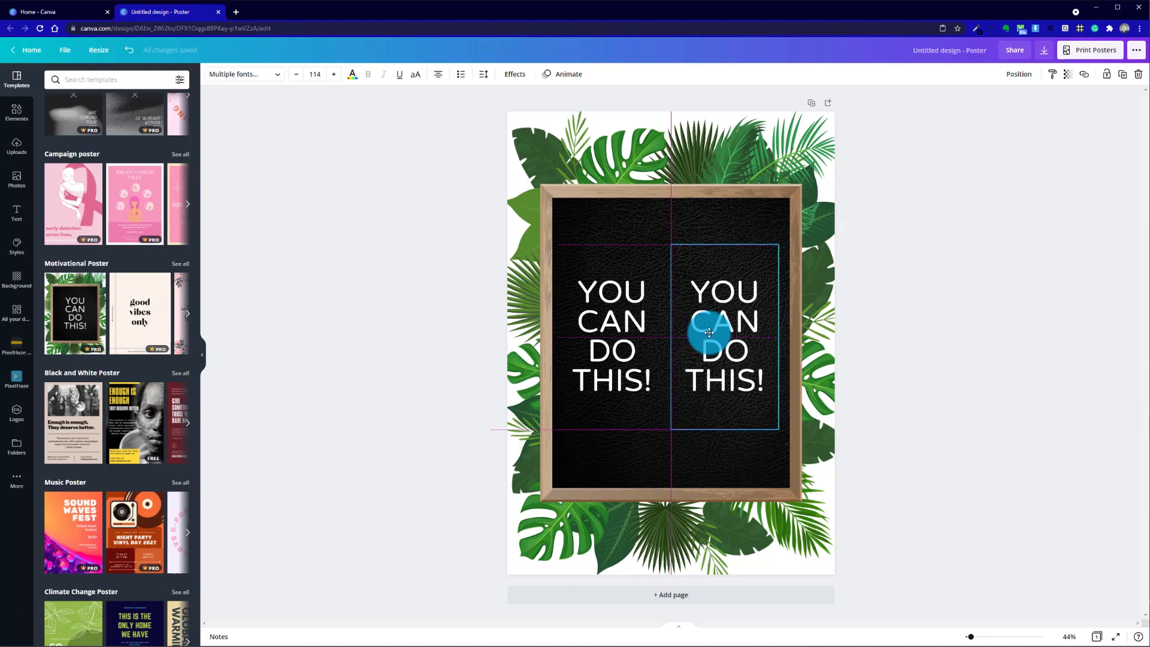
pyautogui.click(459, 330)
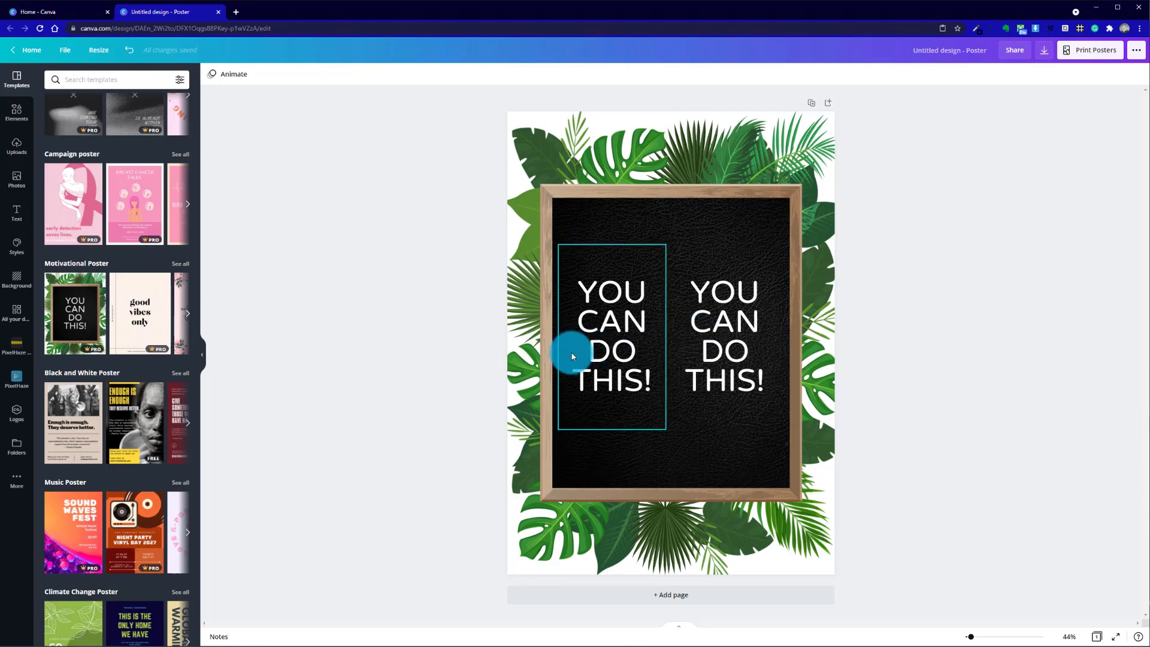
# Step: Examine the available fonts for the right text copy, including the recently used, brand, uploaded and popular ones
pyautogui.click(733, 317)
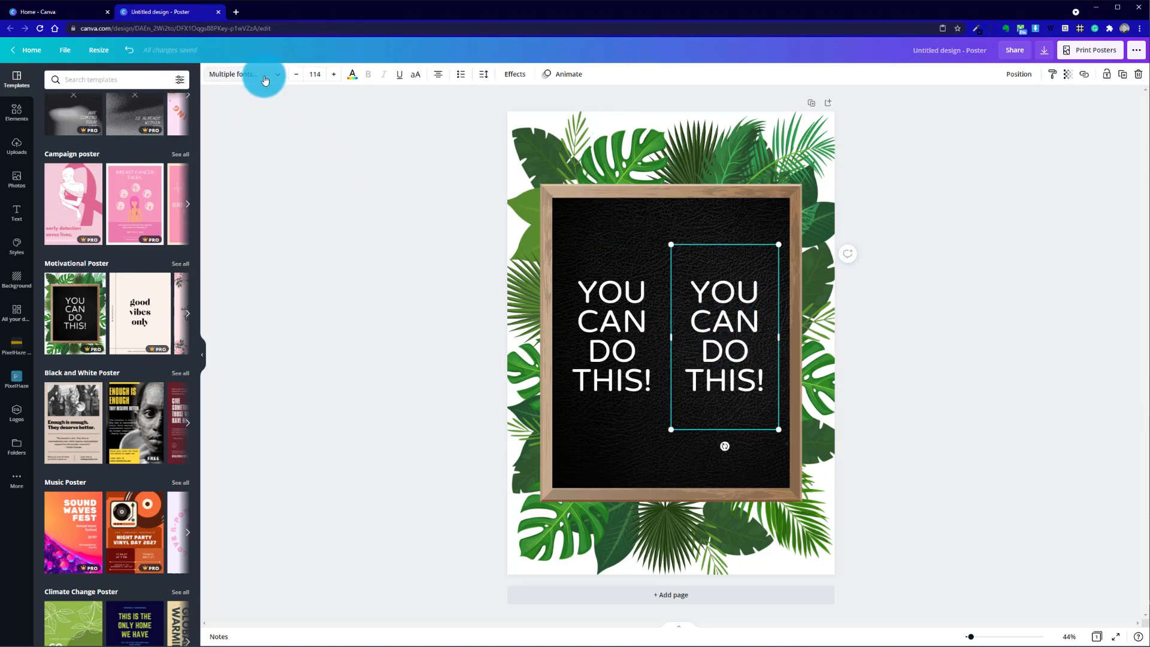
pyautogui.click(206, 356)
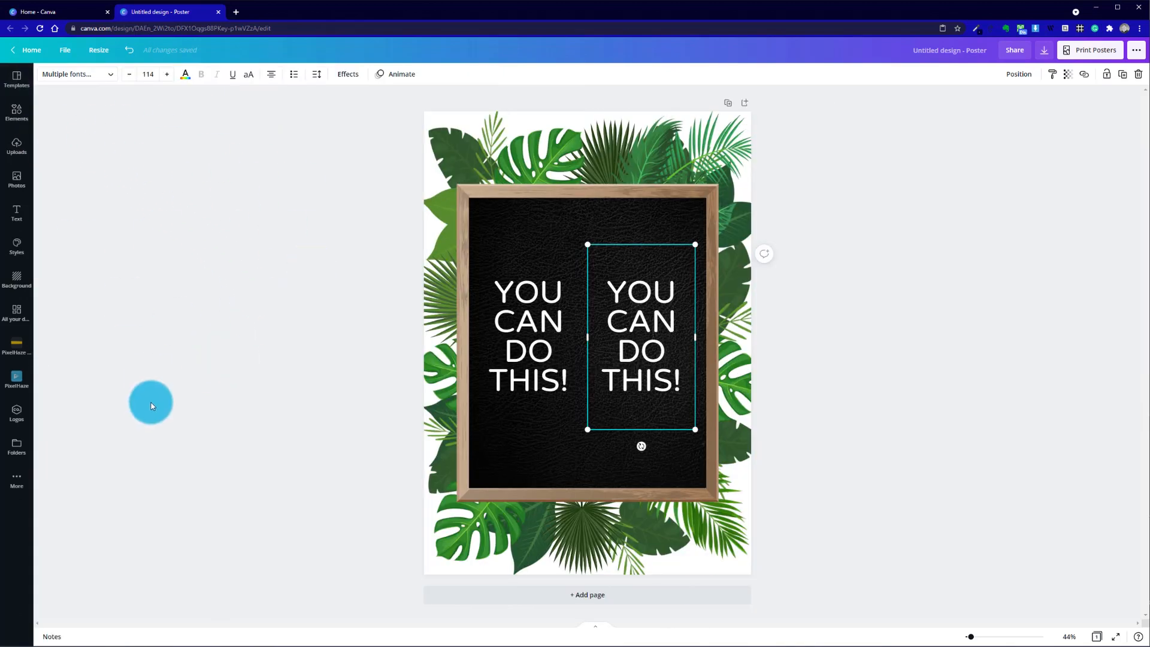
pyautogui.click(65, 75)
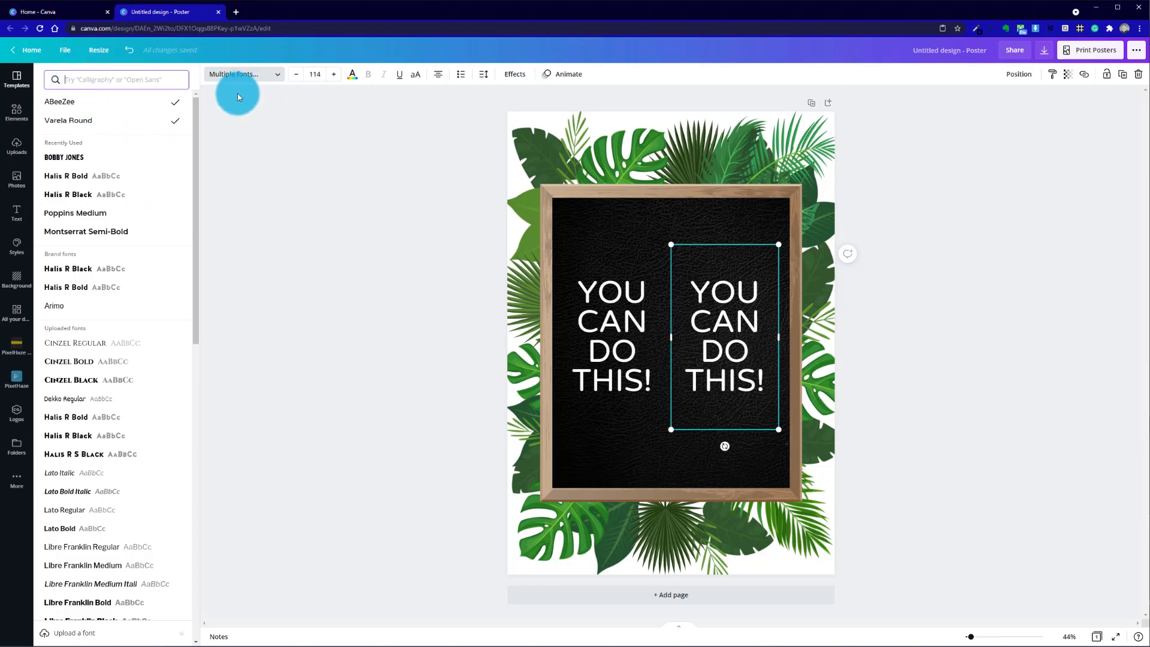
pyautogui.scroll(-20, 155, 258)
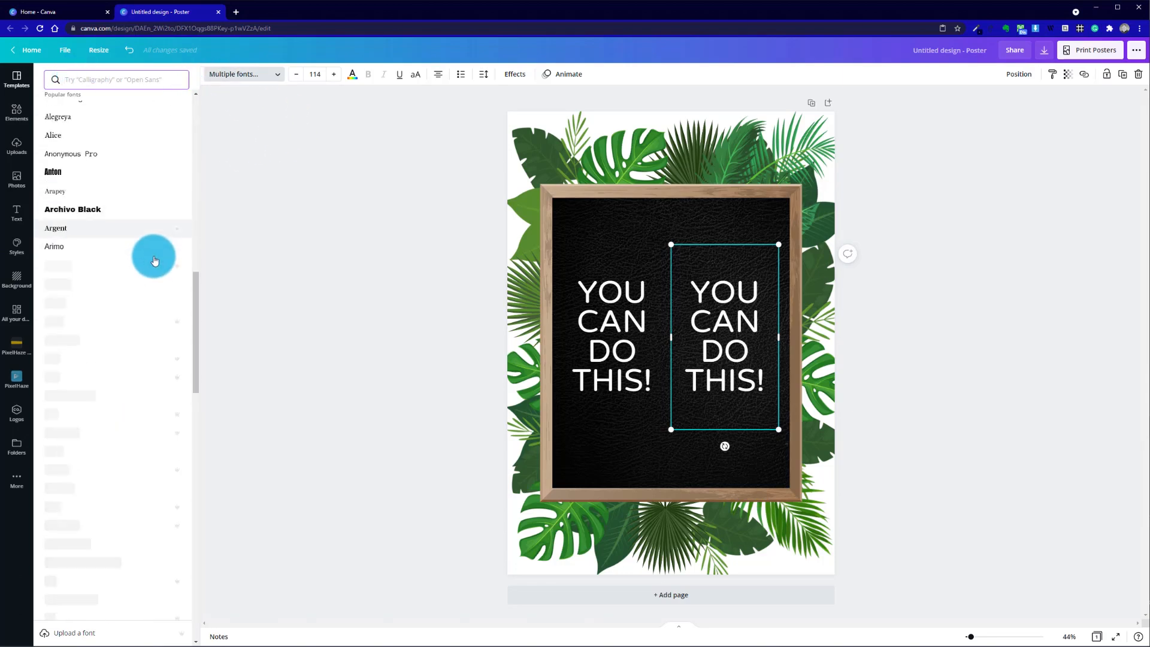
pyautogui.scroll(-7, 154, 260)
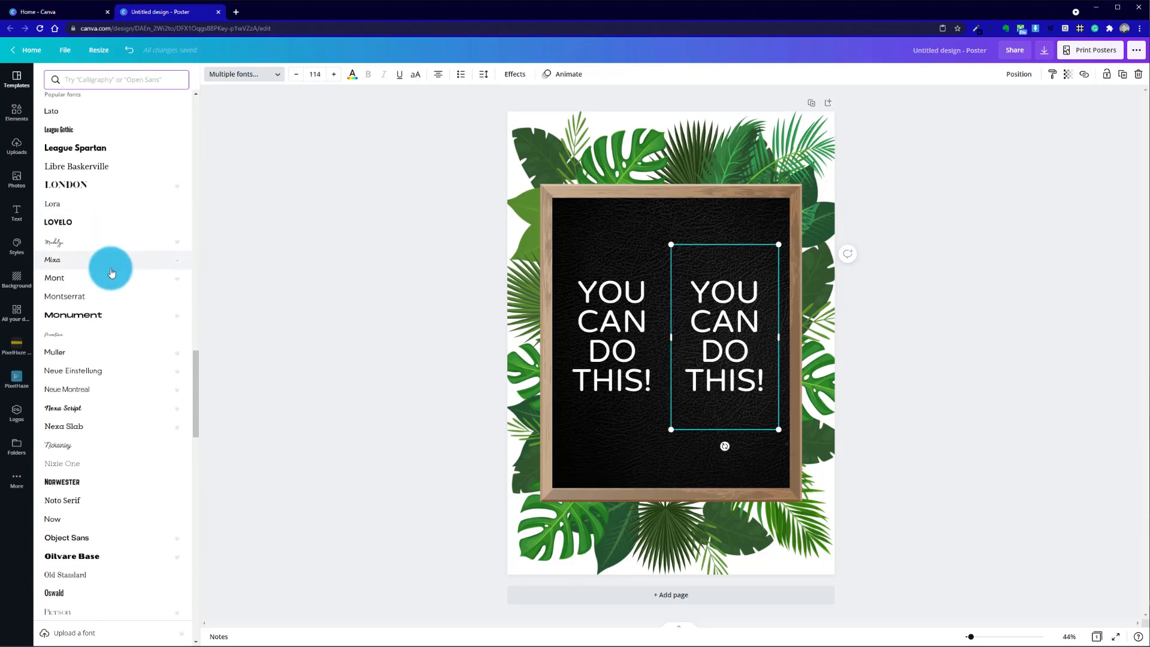
pyautogui.scroll(2, 111, 271)
pyautogui.scroll(20, 111, 273)
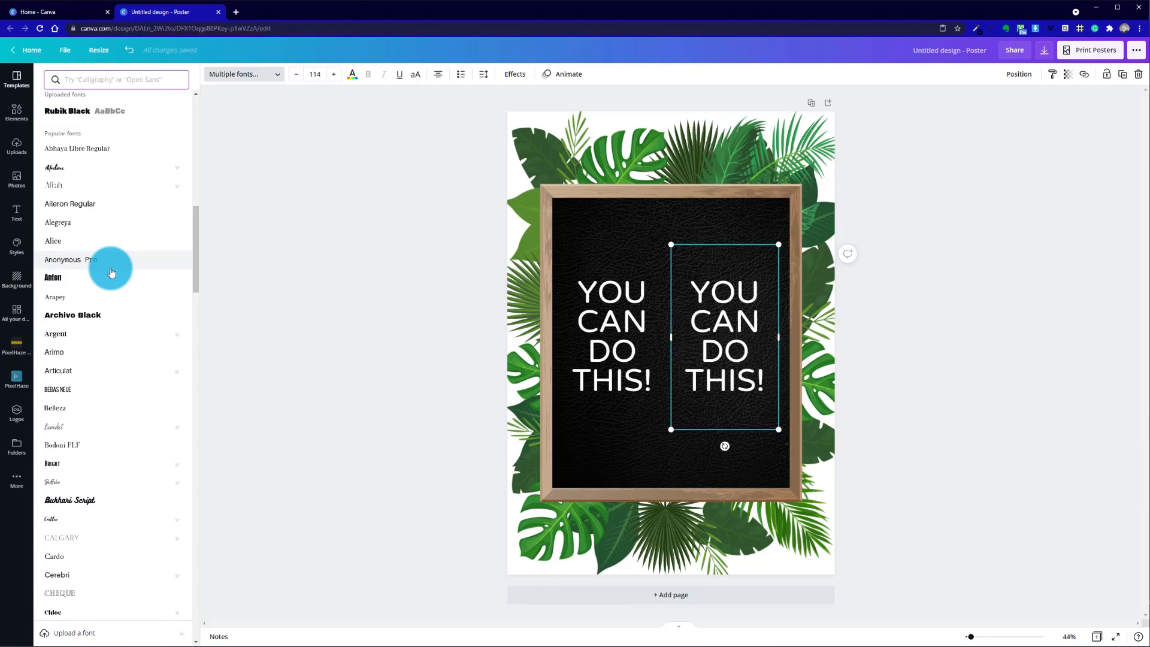
pyautogui.scroll(12, 110, 273)
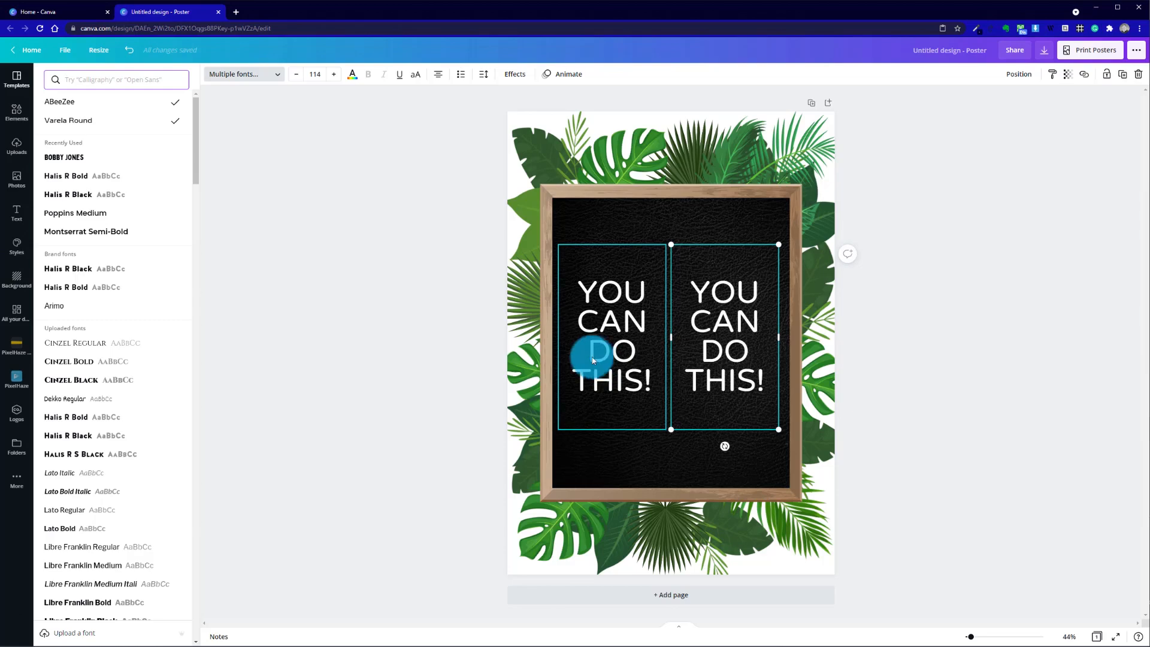
# Step: Change the font of the right text copy to Alegreya and close the font list
pyautogui.keyDown('shift'); pyautogui.click(599, 386); pyautogui.keyUp('shift')
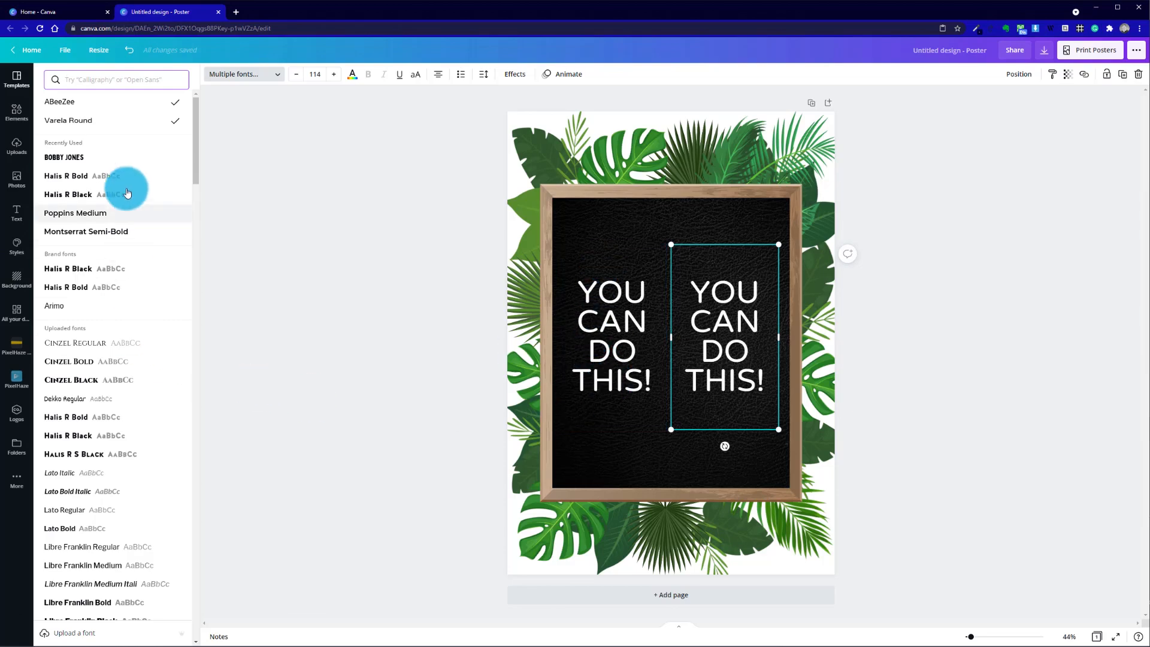
pyautogui.scroll(-1, 88, 427)
pyautogui.scroll(-3, 88, 427)
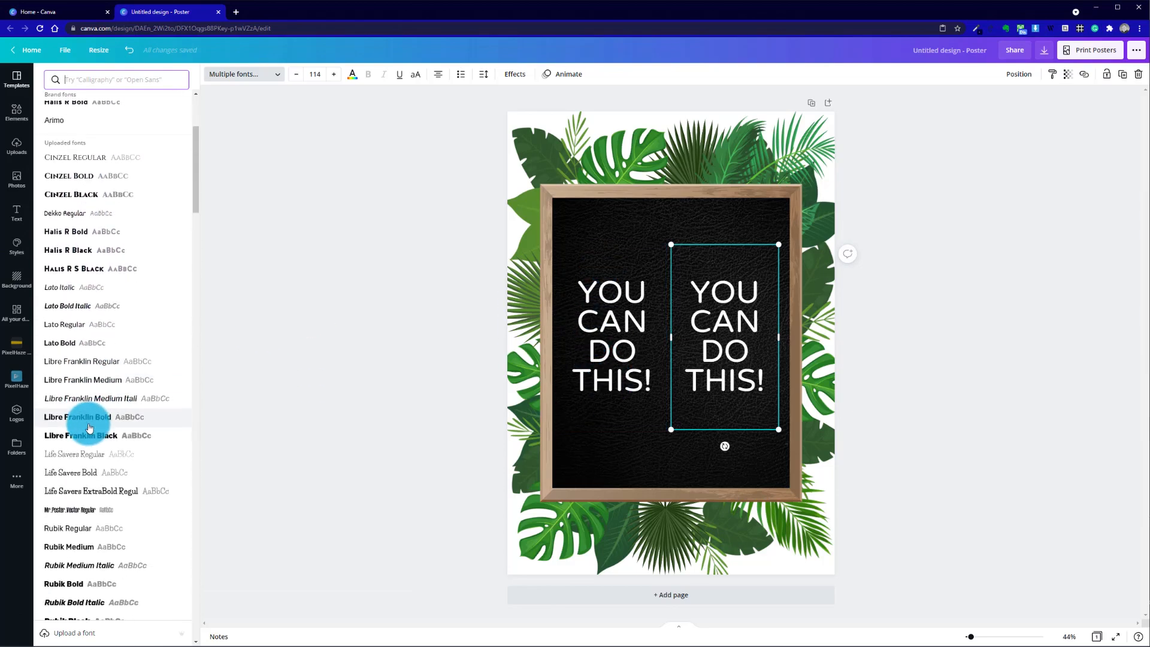
pyautogui.scroll(-3, 88, 427)
pyautogui.scroll(-5, 89, 427)
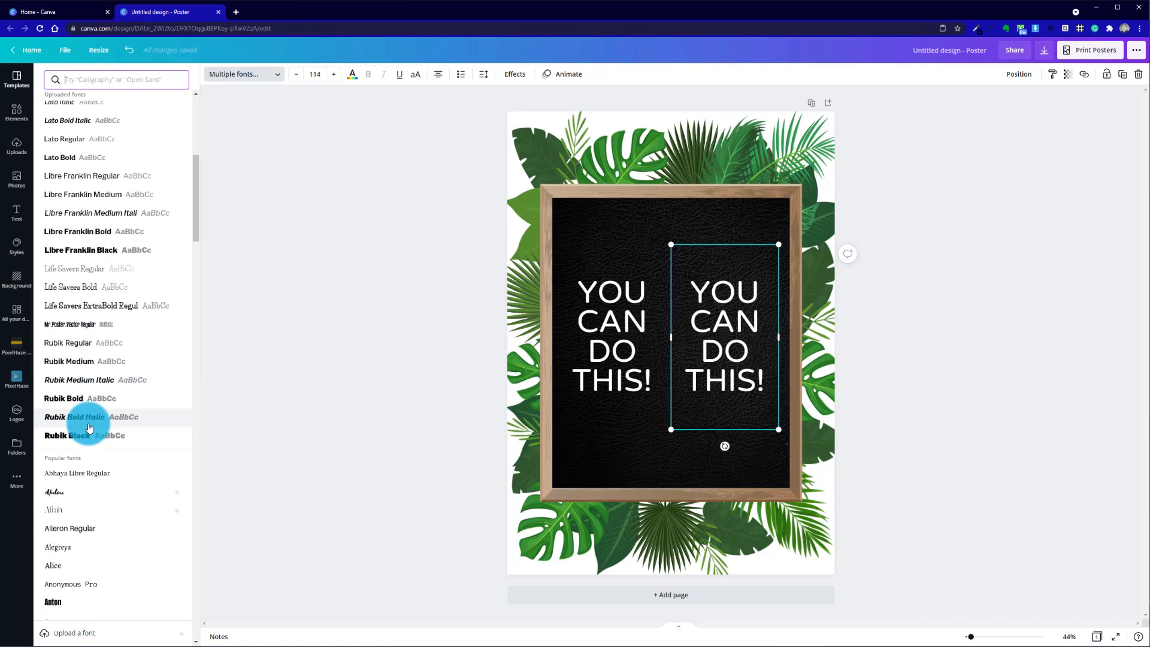
pyautogui.scroll(-1, 89, 425)
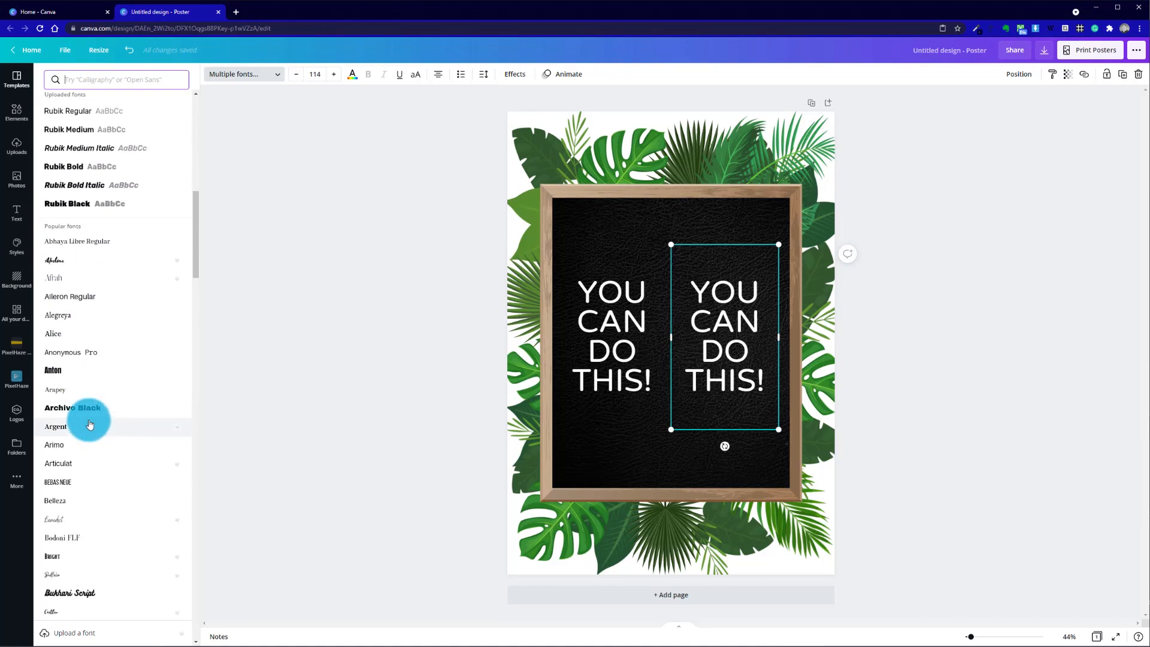
pyautogui.click(79, 313)
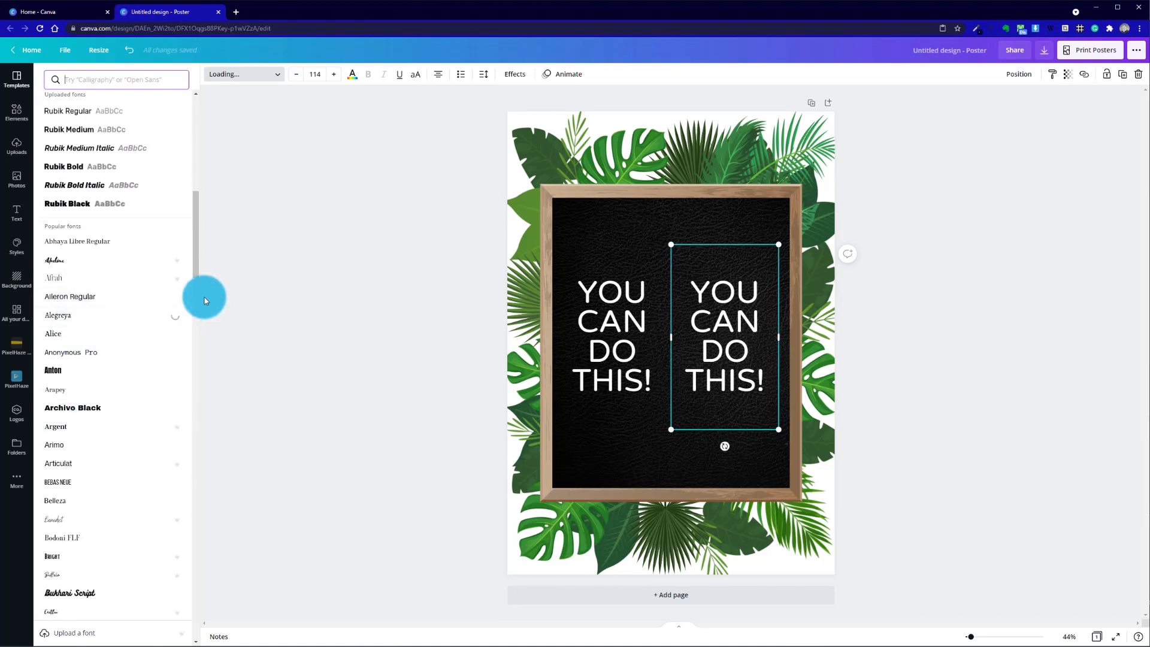
pyautogui.click(322, 279)
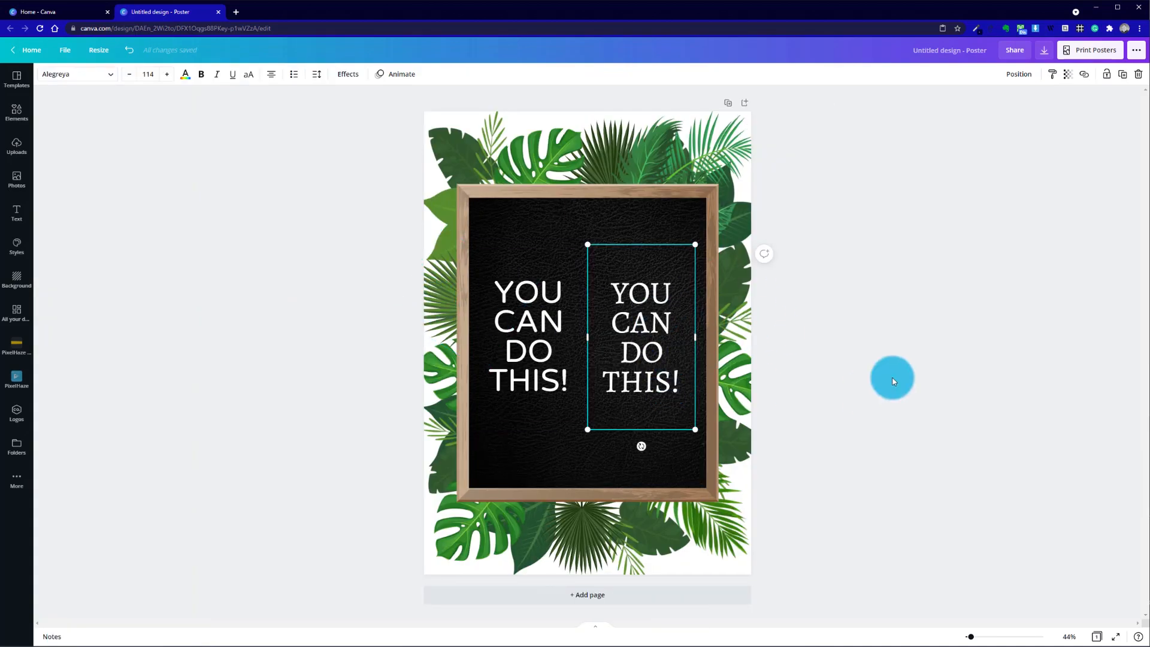
# Step: Try Rubik Bold on the right text copy, switch it to Rubik Black and close the font list
pyautogui.click(891, 368)
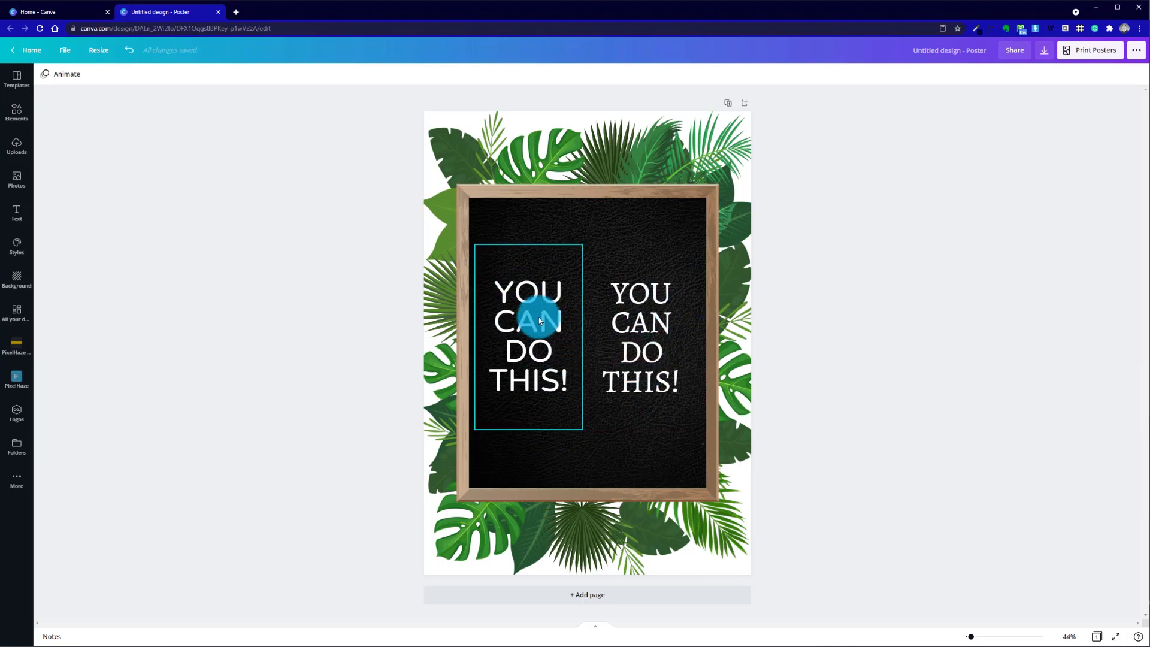
pyautogui.click(639, 329)
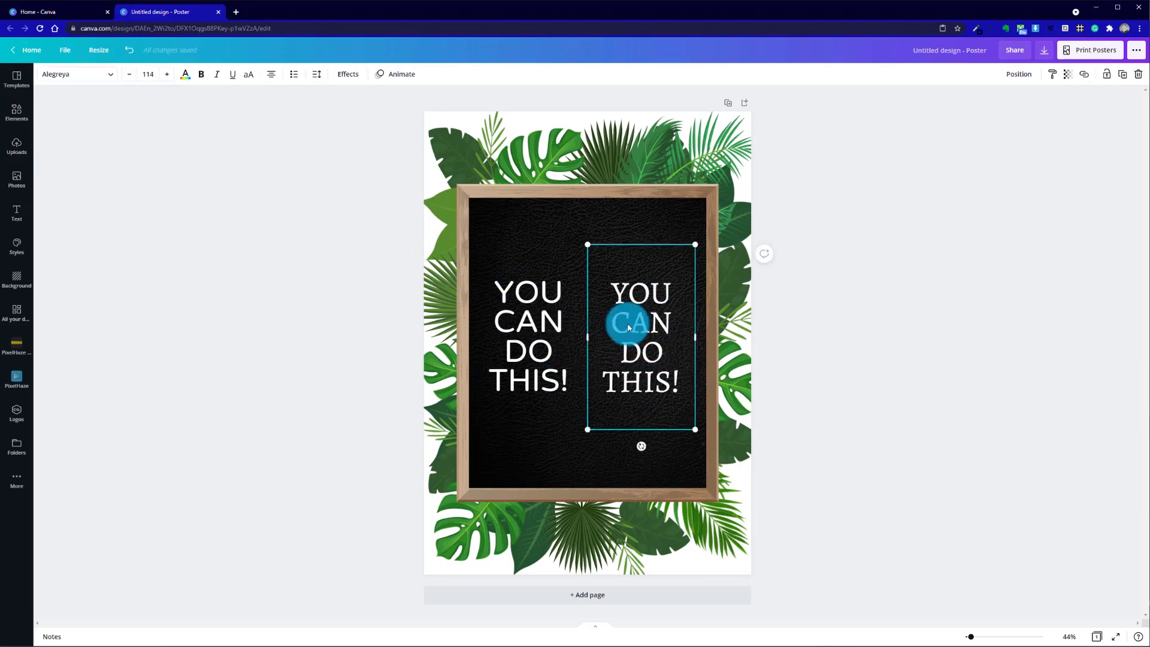
pyautogui.click(80, 73)
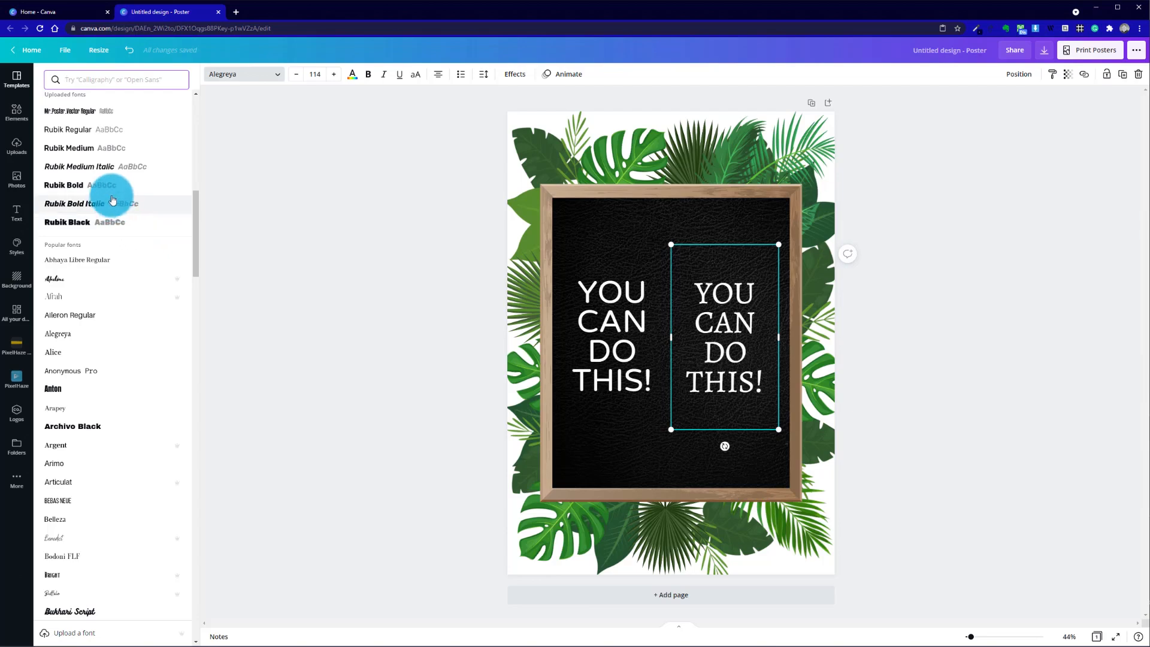
pyautogui.click(84, 187)
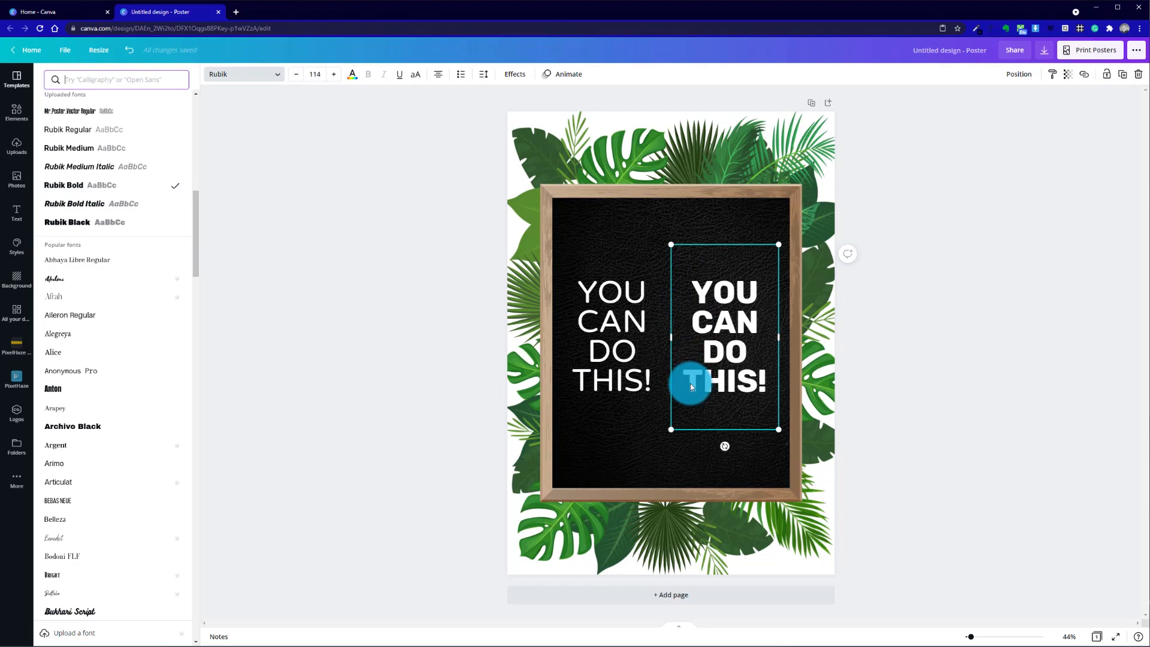
pyautogui.click(85, 221)
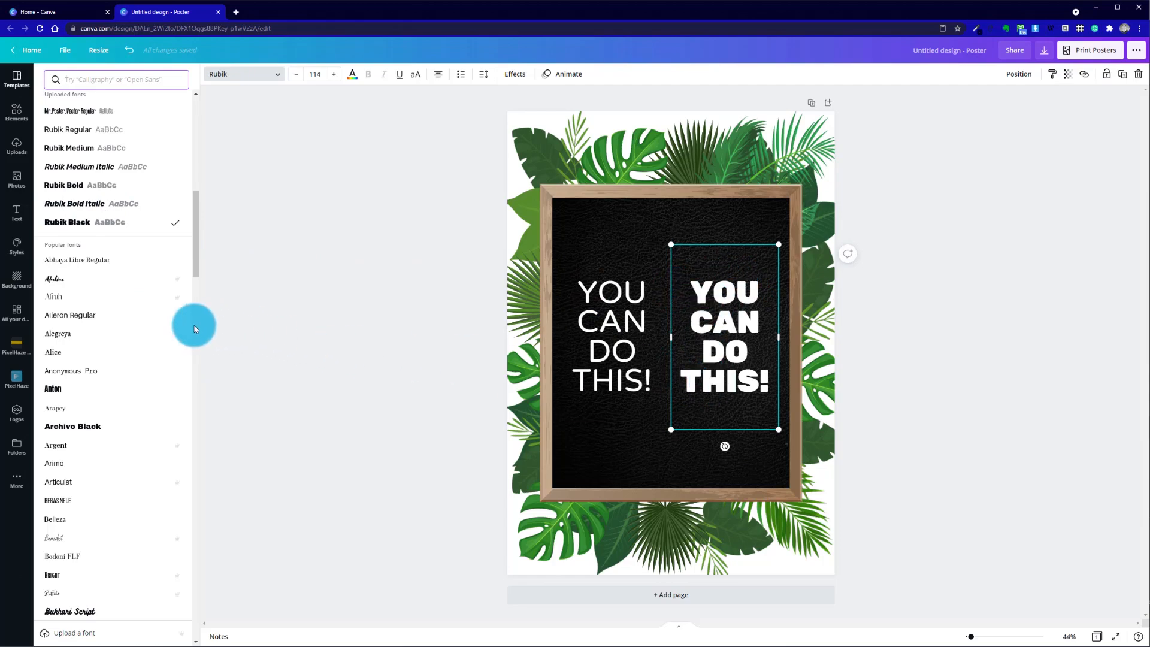
pyautogui.moveTo(198, 257)
pyautogui.mouseDown()
pyautogui.moveTo(188, 295)
pyautogui.moveTo(193, 249)
pyautogui.mouseUp()
pyautogui.click(347, 316)
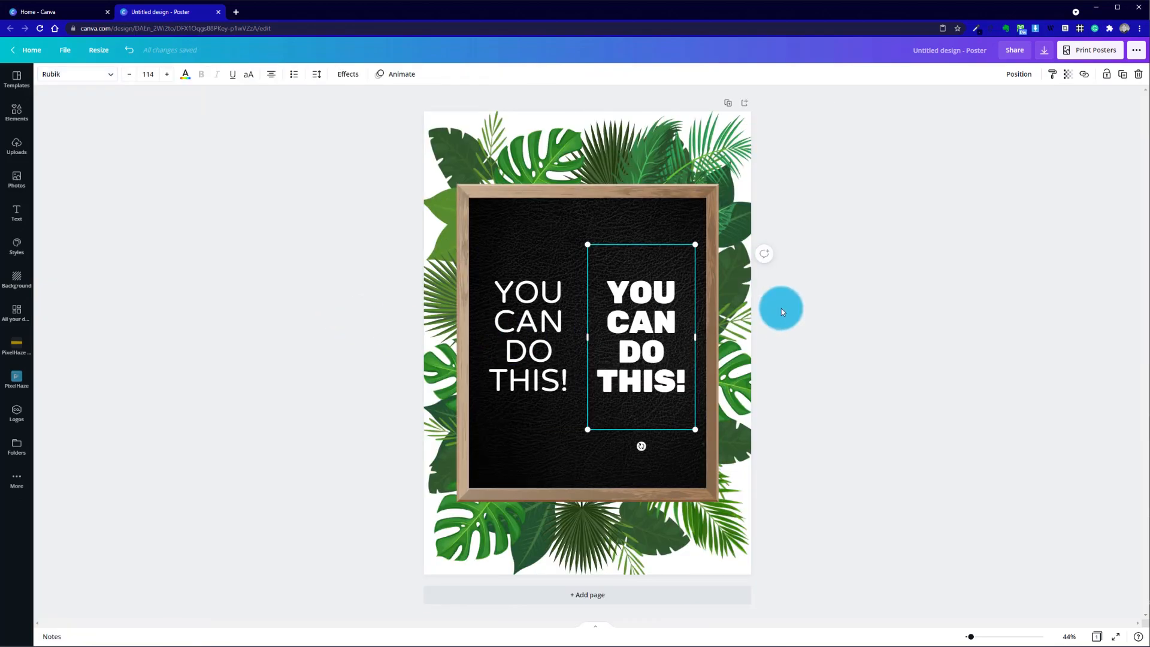
pyautogui.click(783, 287)
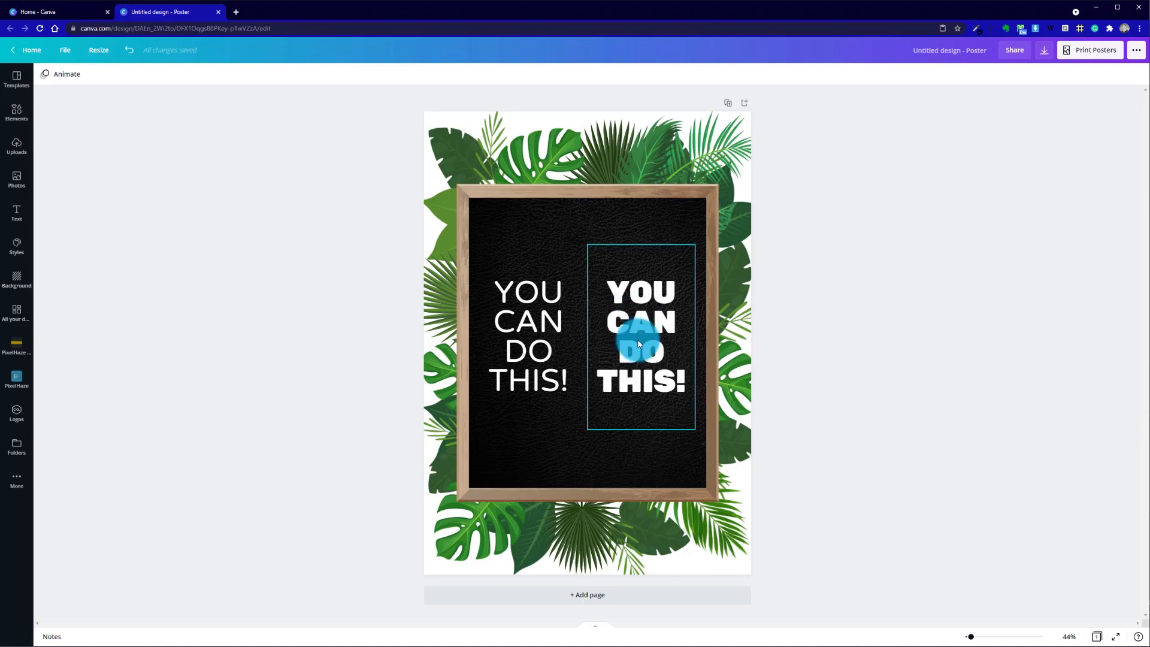
# Step: Duplicate the poster page and delete the bold right text copy from page 1
pyautogui.click(513, 346)
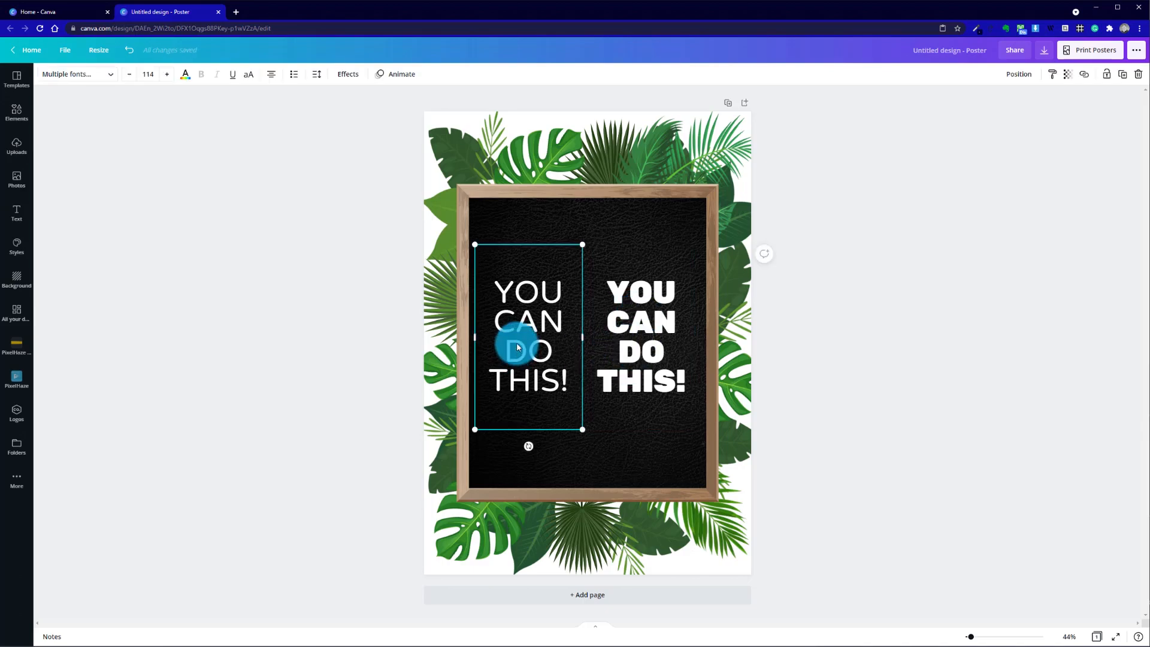
pyautogui.click(729, 103)
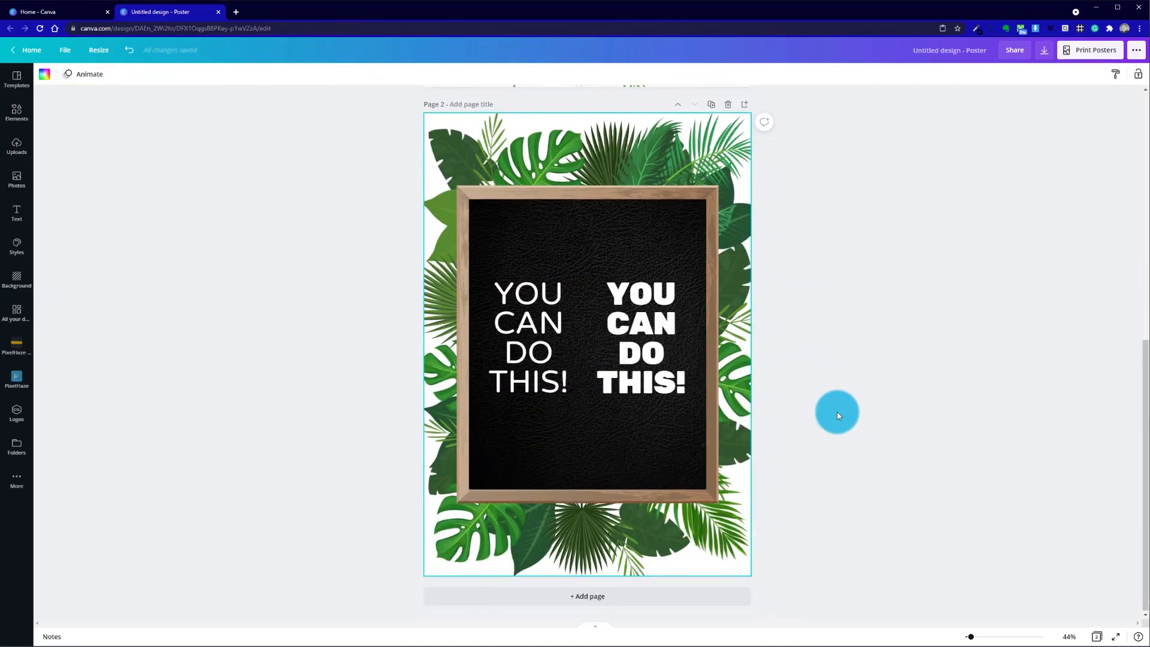
pyautogui.scroll(2, 837, 415)
pyautogui.scroll(5, 781, 321)
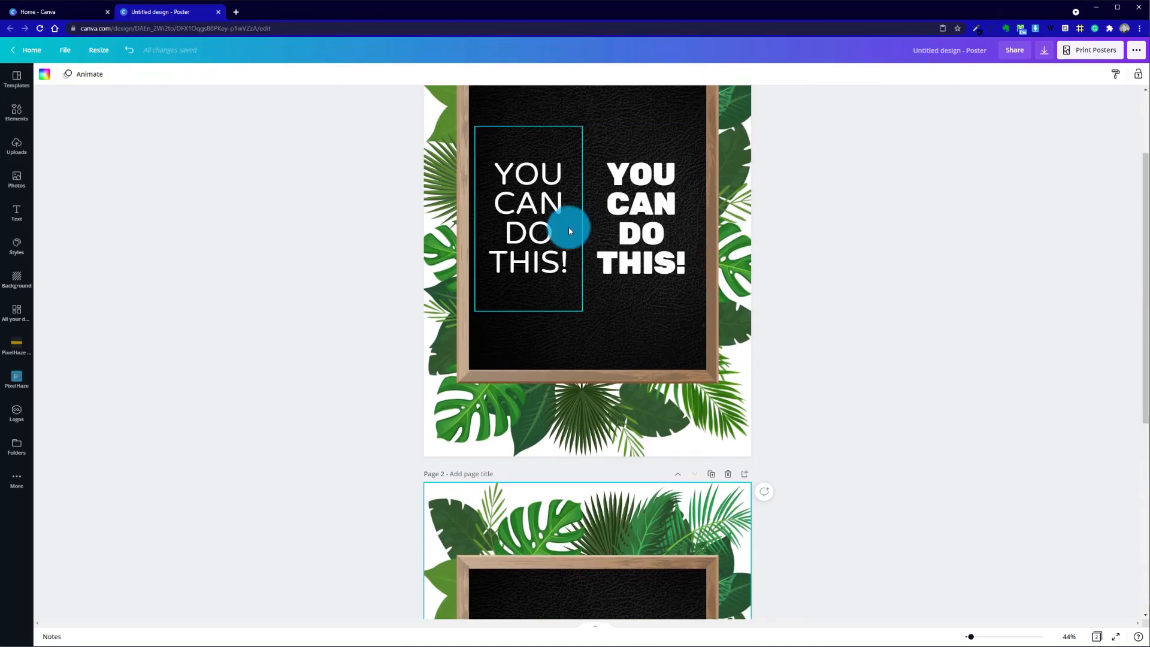
pyautogui.click(633, 239)
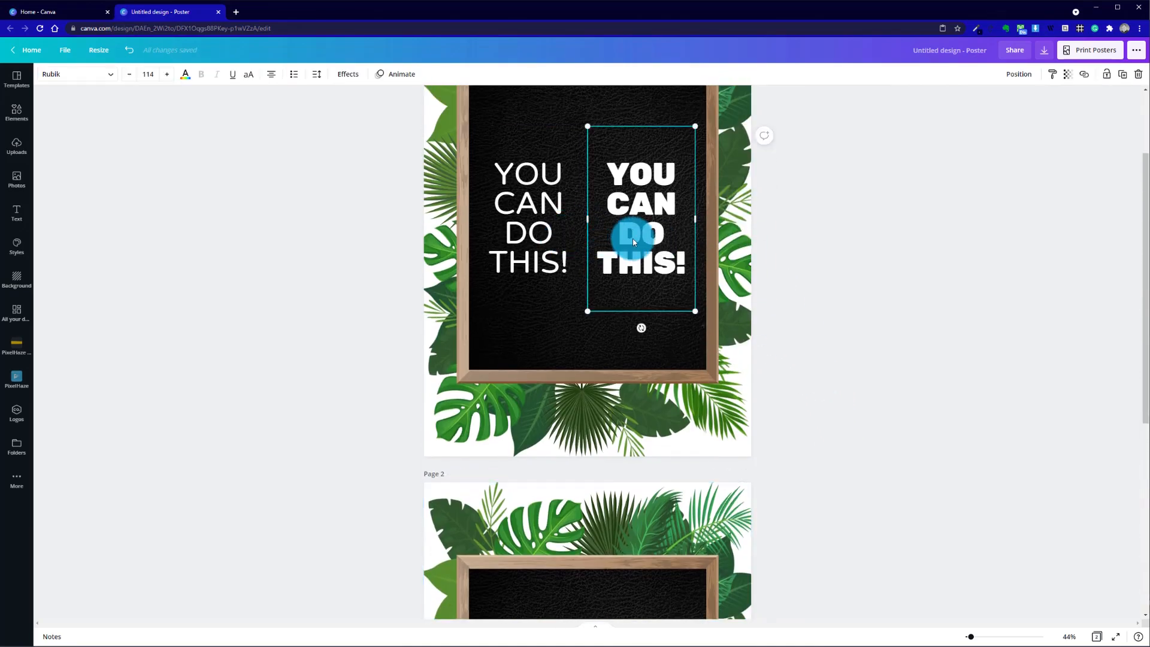
pyautogui.press('Delete')
pyautogui.scroll(2, 599, 258)
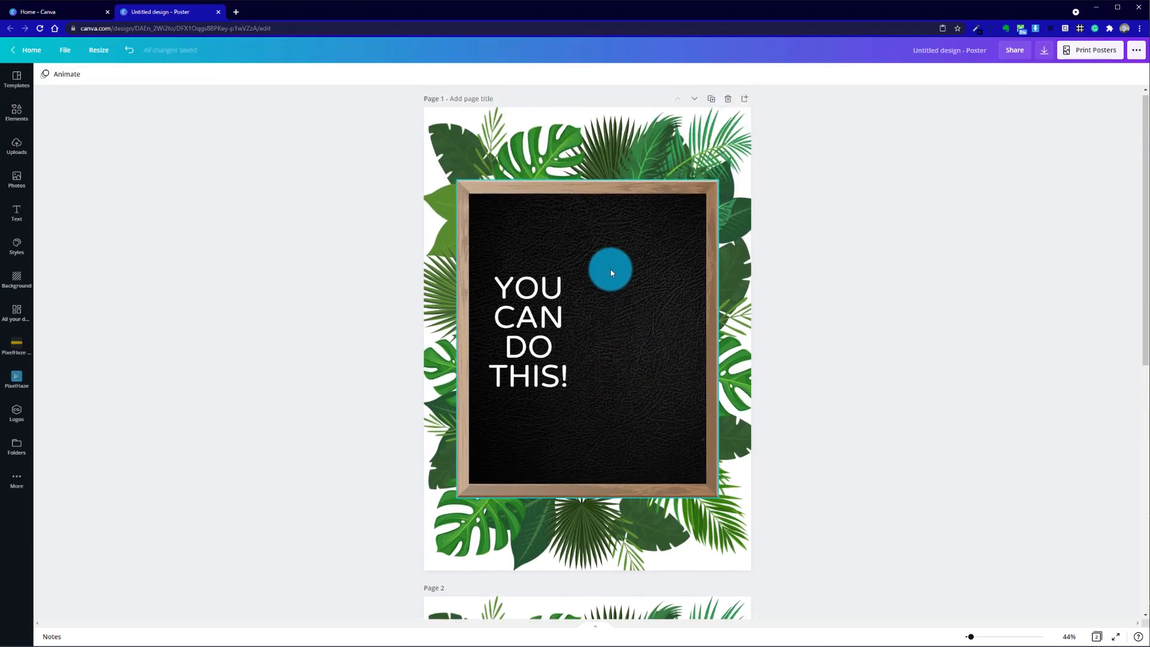
# Step: Move the remaining page 1 text towards the board's middle and enlarge it to a font size of about 143
pyautogui.moveTo(539, 355); pyautogui.dragTo(599, 344)
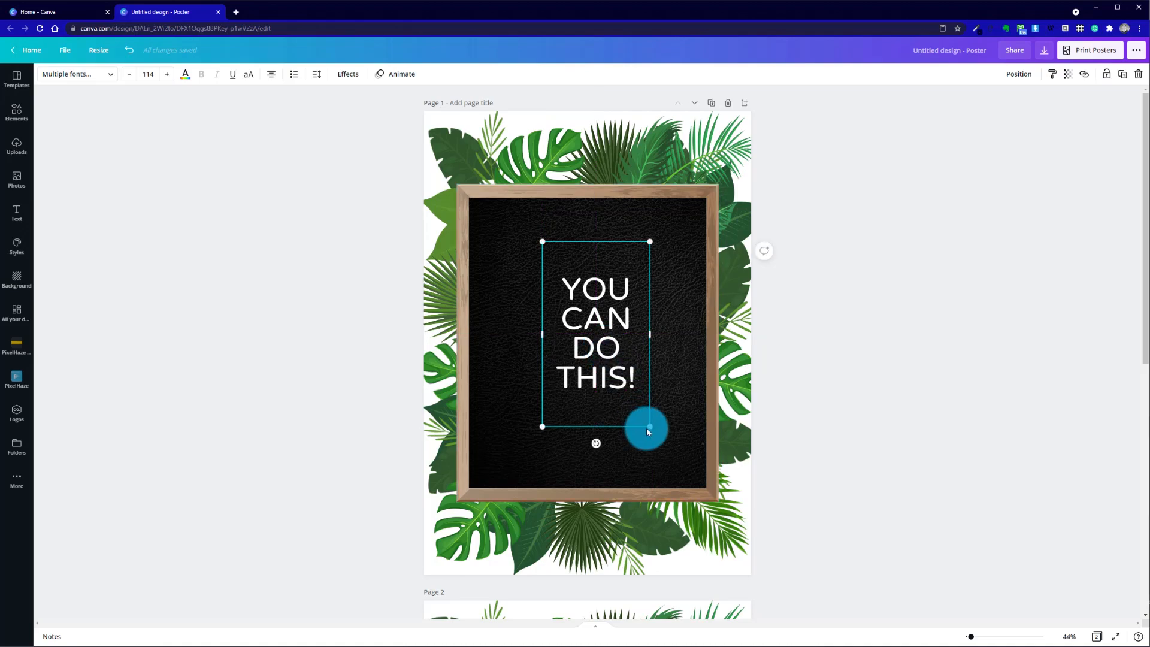
pyautogui.moveTo(648, 428); pyautogui.dragTo(666, 446)
pyautogui.moveTo(595, 335); pyautogui.dragTo(596, 344)
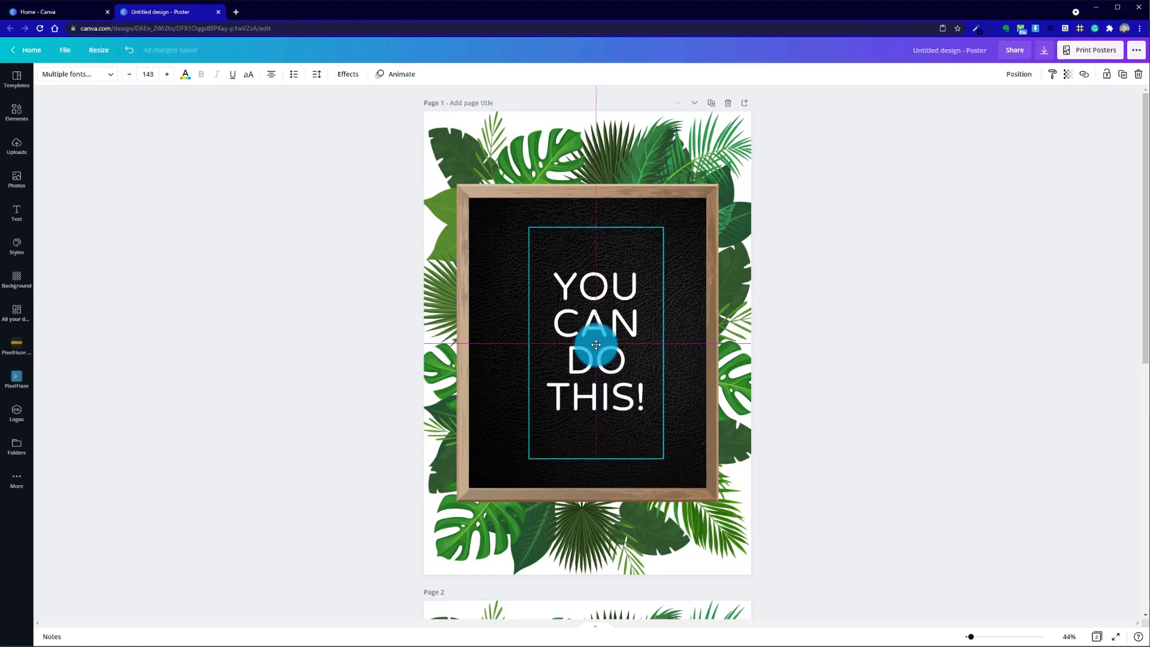
pyautogui.moveTo(596, 344); pyautogui.dragTo(596, 345)
# Step: Set the page 1 text's font size to 150, centre it on the board and deselect it
pyautogui.click(151, 74)
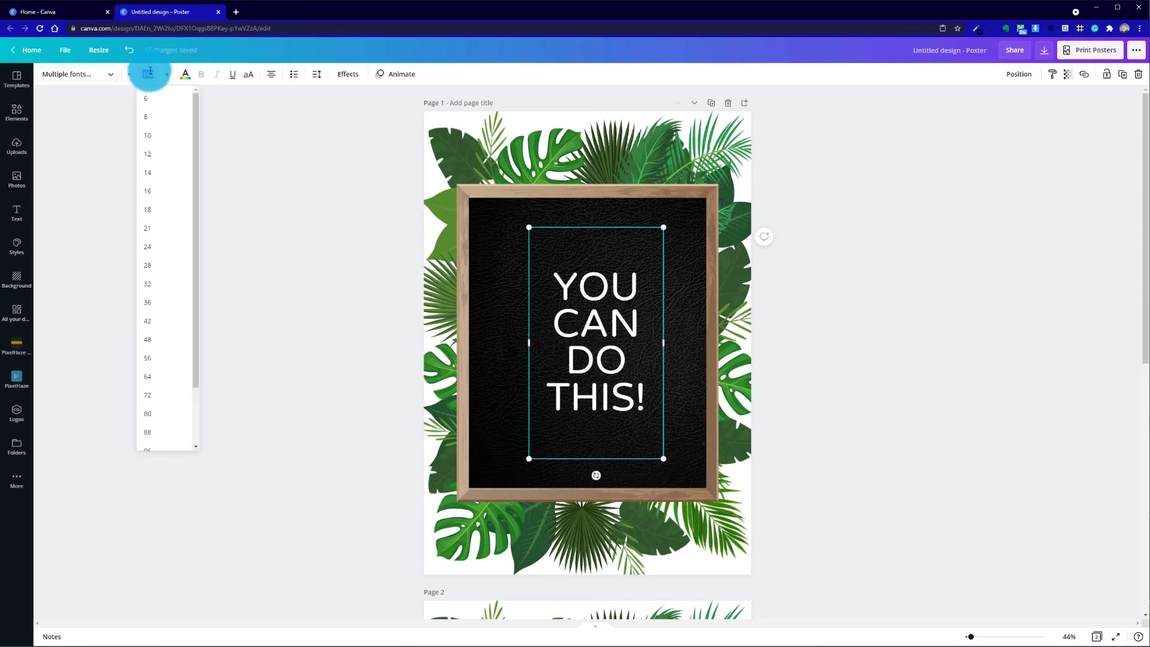
pyautogui.write('150')
pyautogui.press('Return')
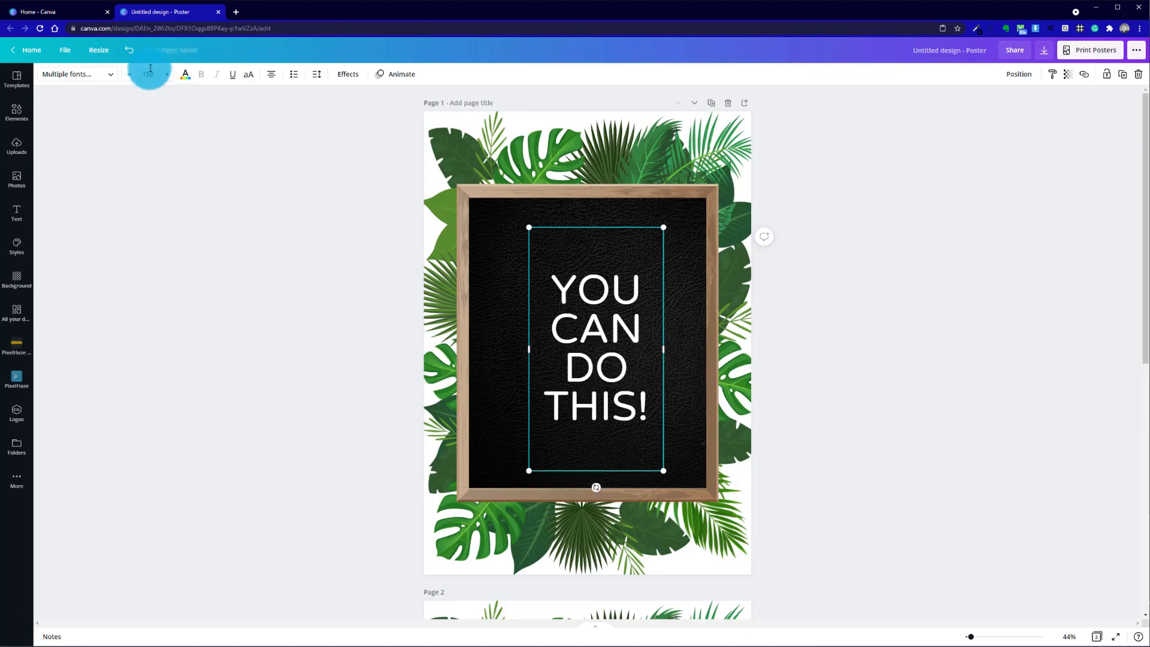
pyautogui.moveTo(593, 344)
pyautogui.mouseDown()
pyautogui.moveTo(589, 324)
pyautogui.moveTo(583, 334)
pyautogui.mouseUp()
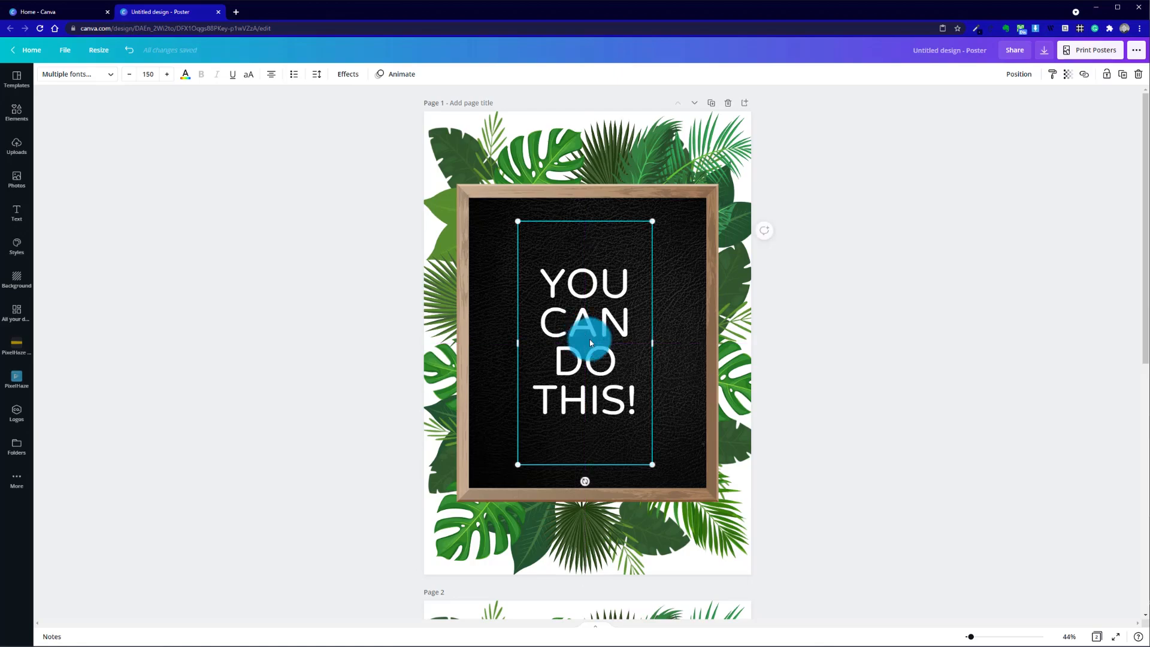
pyautogui.click(816, 342)
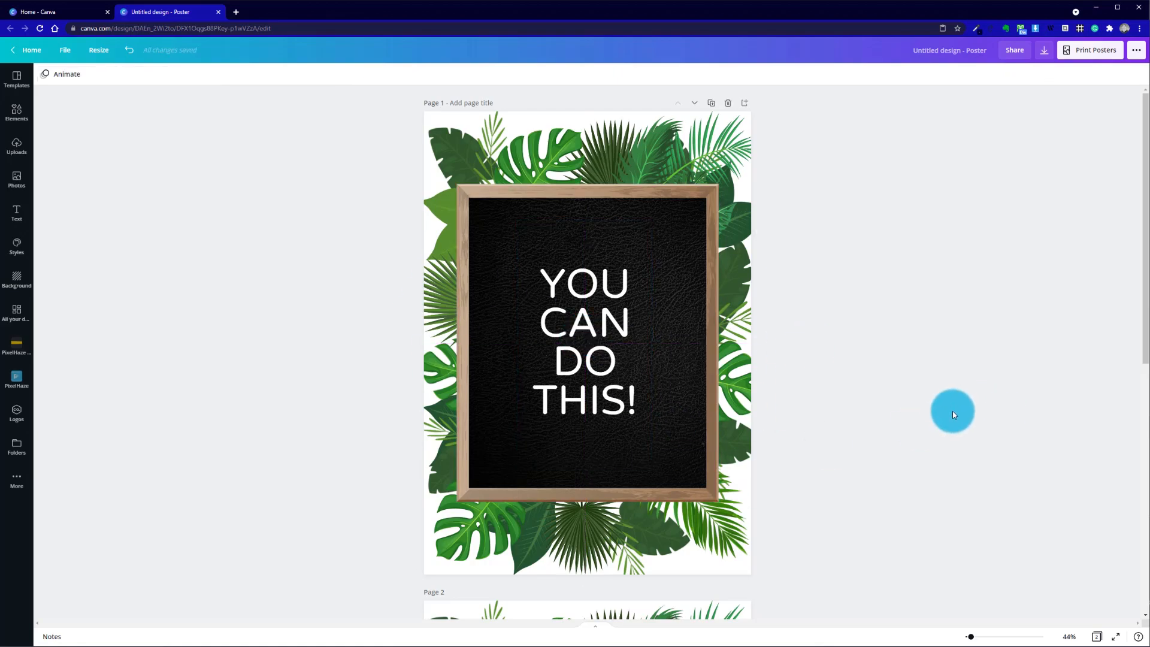
# Step: On page 2, delete the thin left text copy and move the bold copy to the centre of the board
pyautogui.scroll(-8, 951, 411)
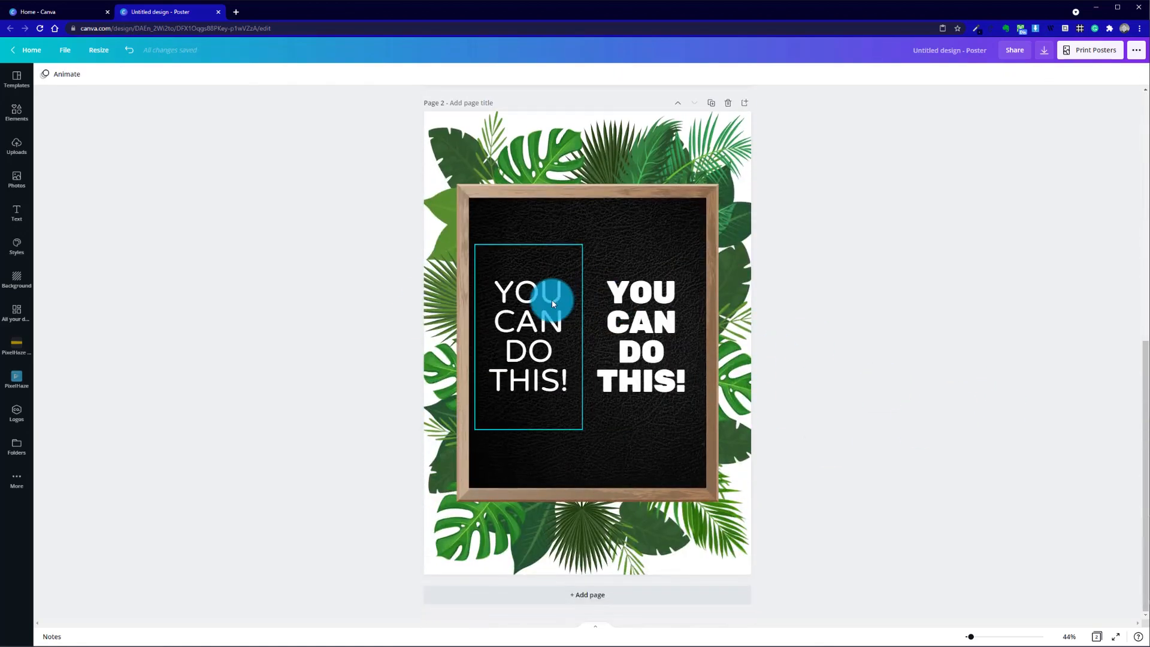
pyautogui.click(527, 259)
pyautogui.press('Delete')
pyautogui.moveTo(646, 329); pyautogui.dragTo(598, 339)
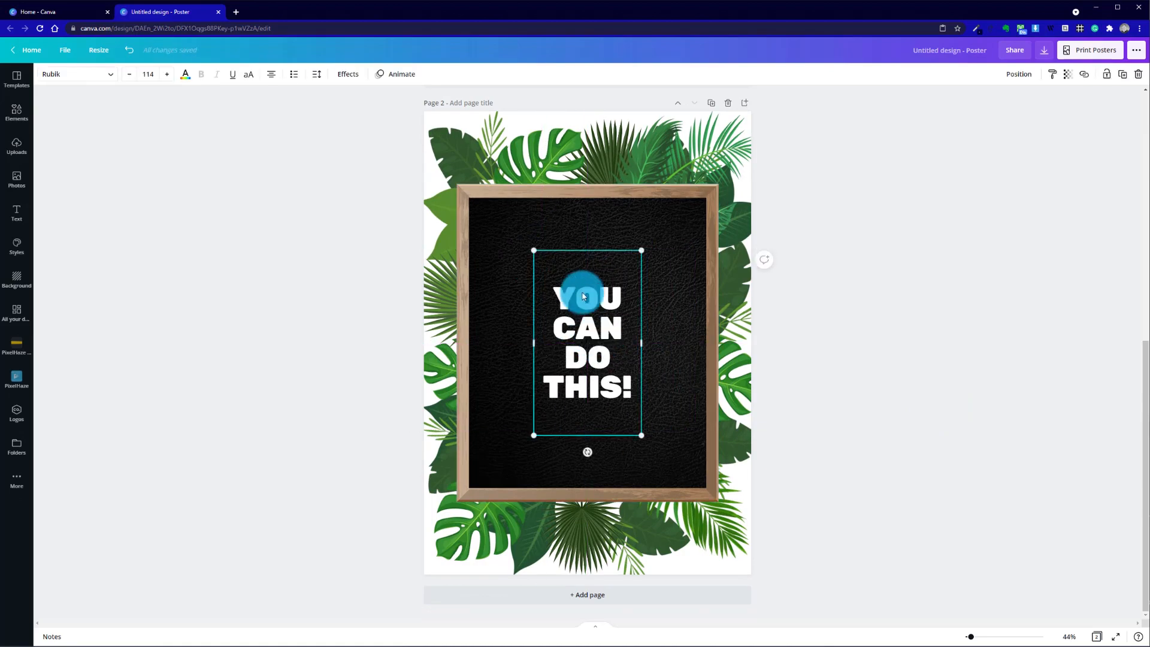
# Step: Set the bold page 2 text's font size to 150 and move the text up on the board
pyautogui.click(125, 76)
pyautogui.click(149, 73)
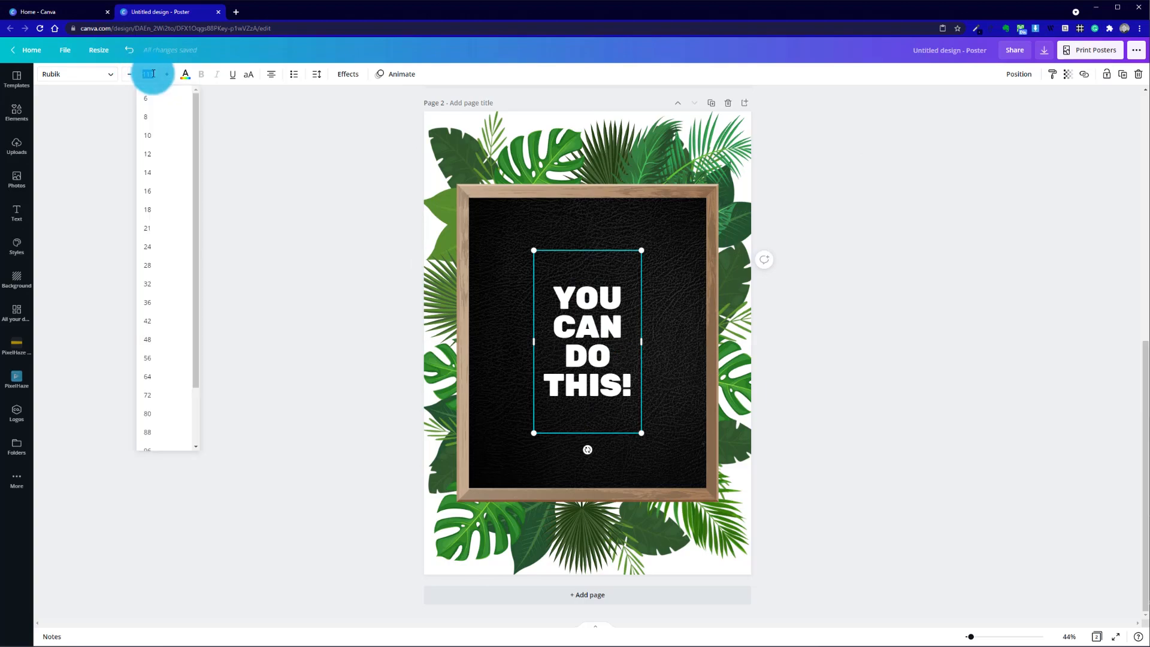
pyautogui.write('150')
pyautogui.press('Return')
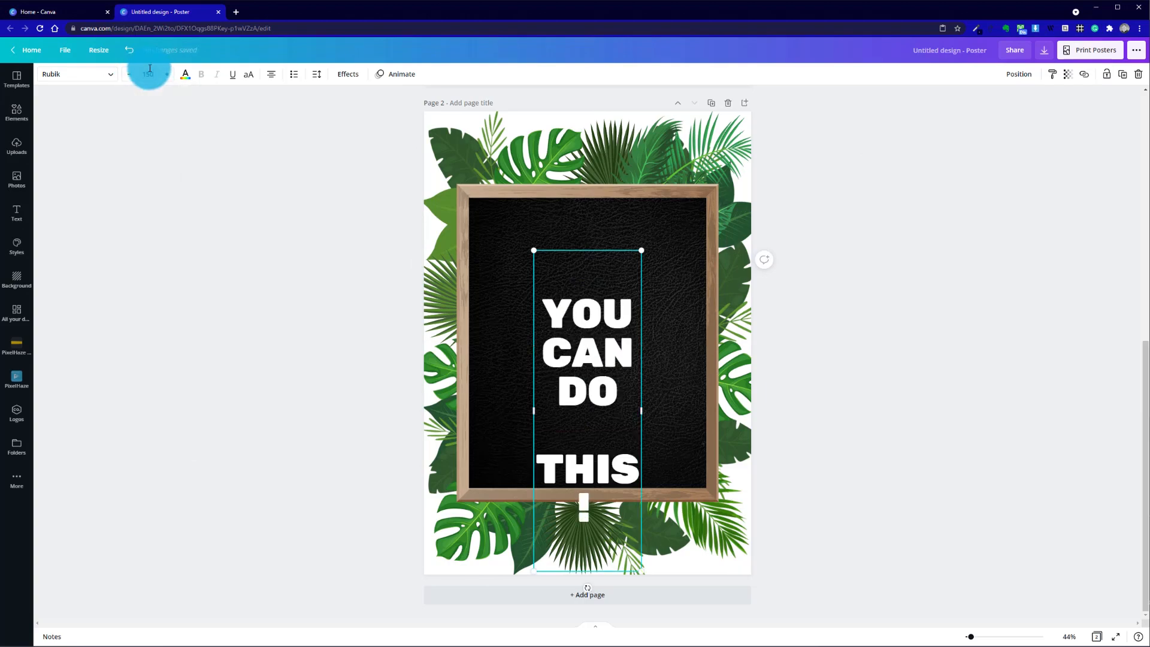
pyautogui.moveTo(612, 359); pyautogui.dragTo(602, 330)
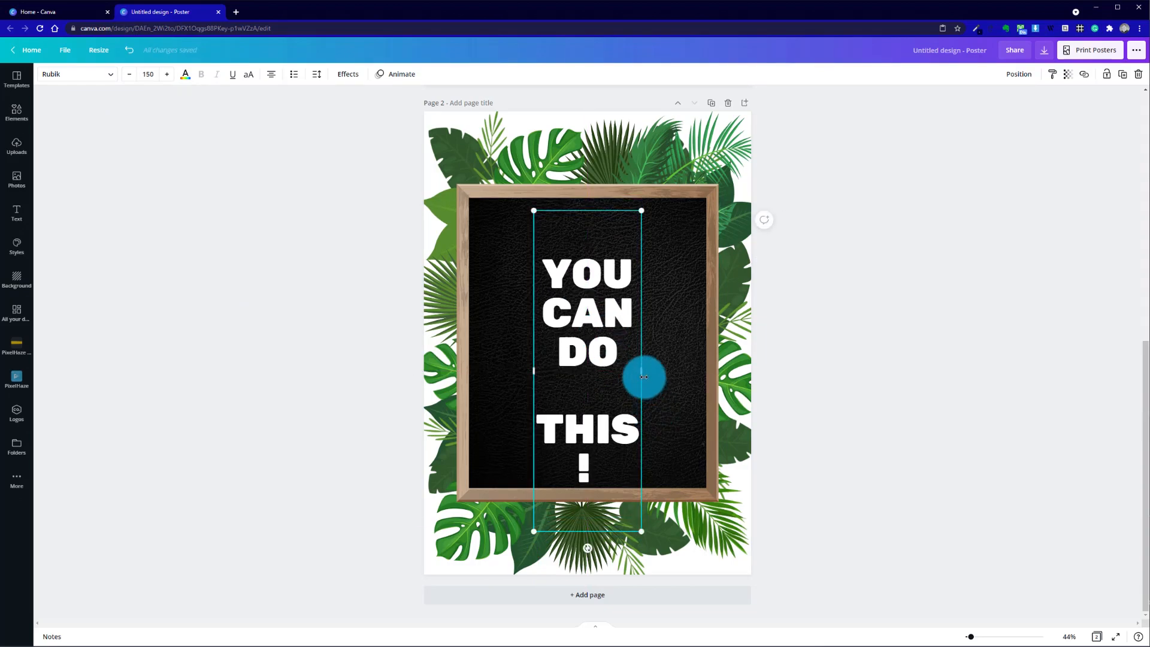
# Step: Try widening the page 2 text box to about 16.6 to fit "THIS!" on one line, and undo the widening
pyautogui.moveTo(643, 377); pyautogui.dragTo(668, 372)
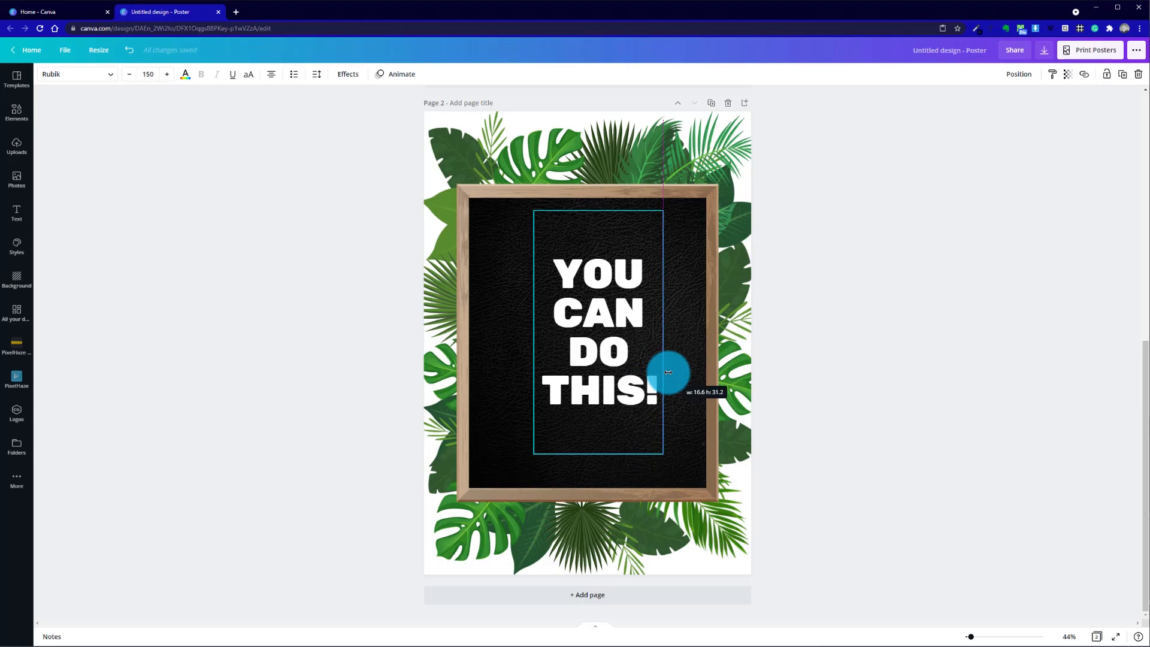
pyautogui.moveTo(668, 372); pyautogui.dragTo(668, 372)
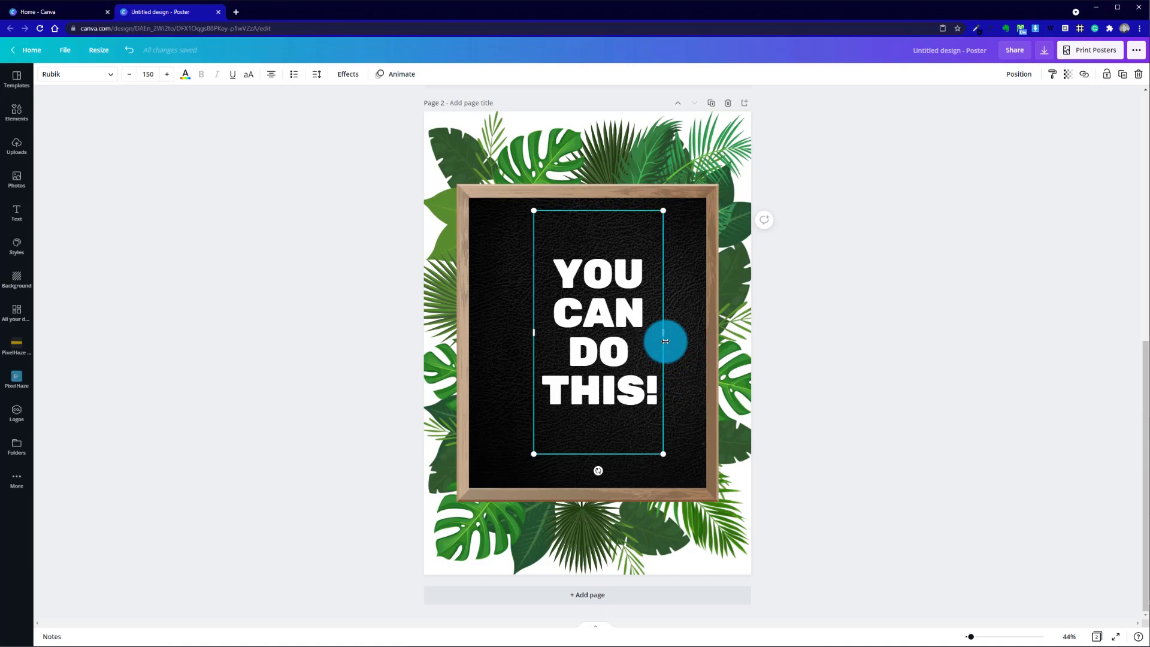
pyautogui.hotkey('ctrl', 'z')
pyautogui.click(801, 356)
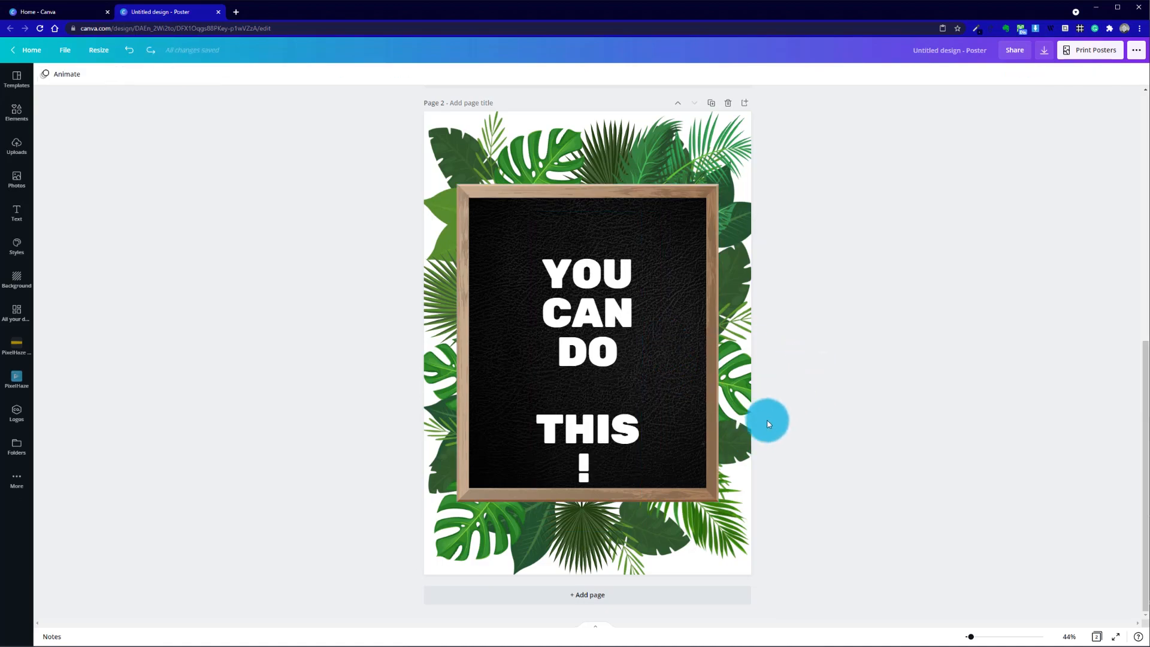
# Step: Compare the text on both pages and reduce the page 2 font size in single steps to 129 to fit "THIS!" on one line
pyautogui.scroll(6, 616, 353)
pyautogui.scroll(2, 616, 360)
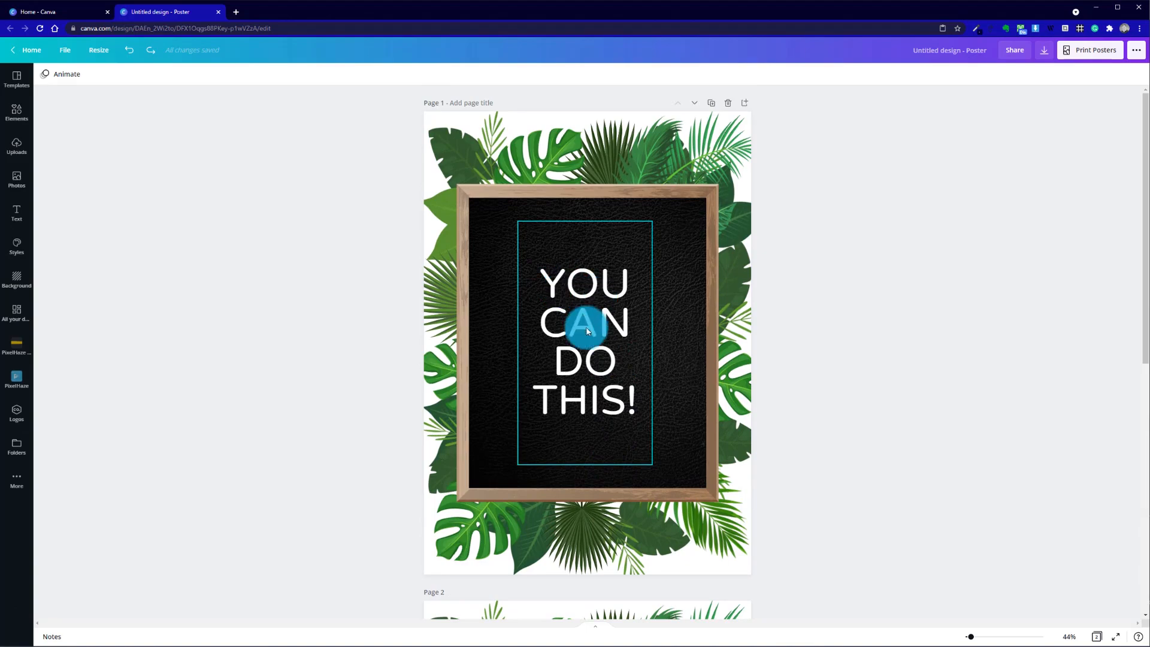
pyautogui.scroll(-8, 587, 332)
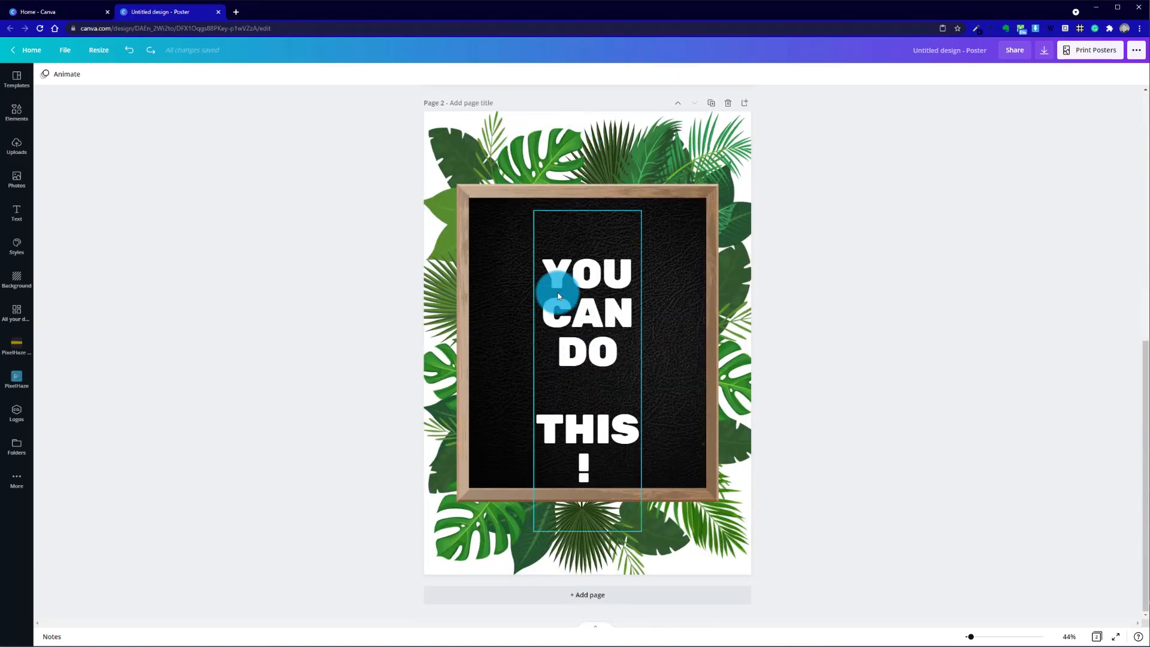
pyautogui.click(554, 276)
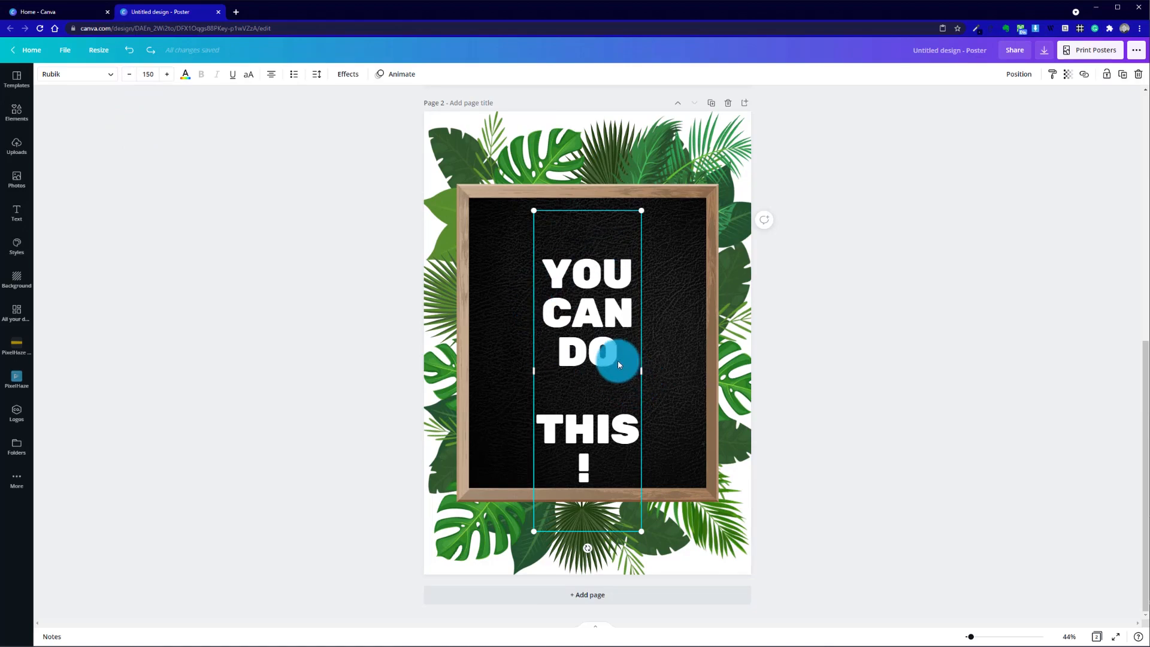
pyautogui.click(130, 77)
pyautogui.click(129, 77)
pyautogui.click(130, 76)
pyautogui.click(129, 77)
pyautogui.click(129, 77)
pyautogui.click(129, 77)
pyautogui.click(129, 76)
pyautogui.click(129, 76)
pyautogui.click(130, 76)
pyautogui.click(130, 77)
pyautogui.click(129, 76)
pyautogui.click(130, 76)
pyautogui.click(130, 77)
pyautogui.click(129, 77)
pyautogui.click(130, 76)
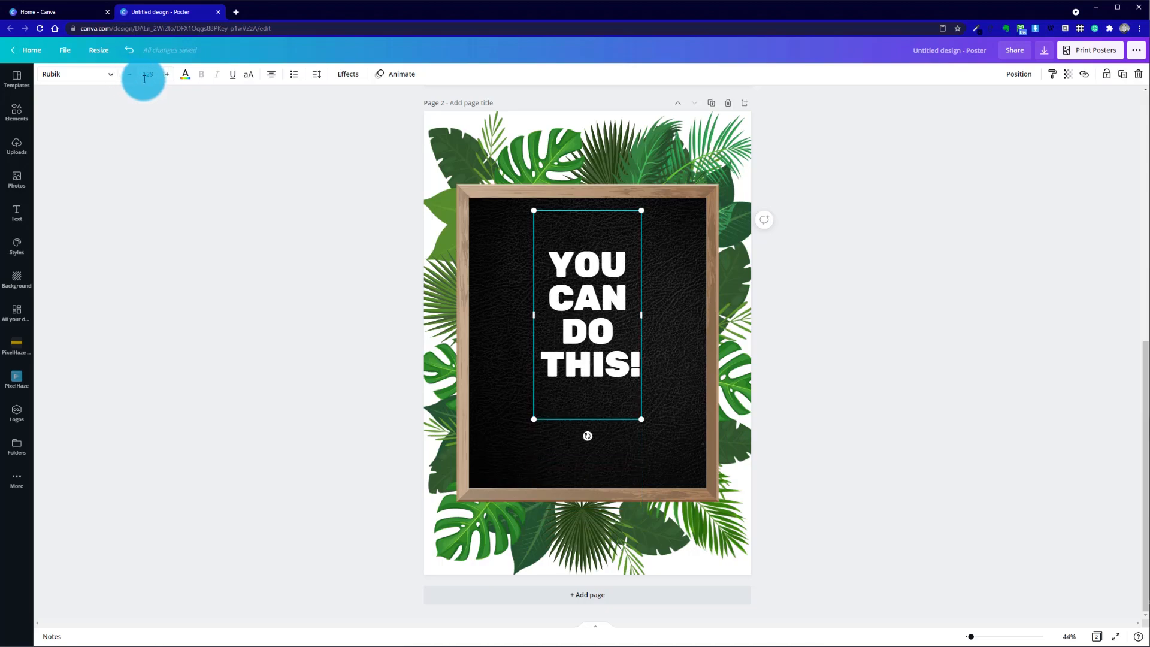
# Step: Set the page 2 text's font size to 150 and widen its box to about 16.2 to fit "THIS!" on one line
pyautogui.click(150, 76)
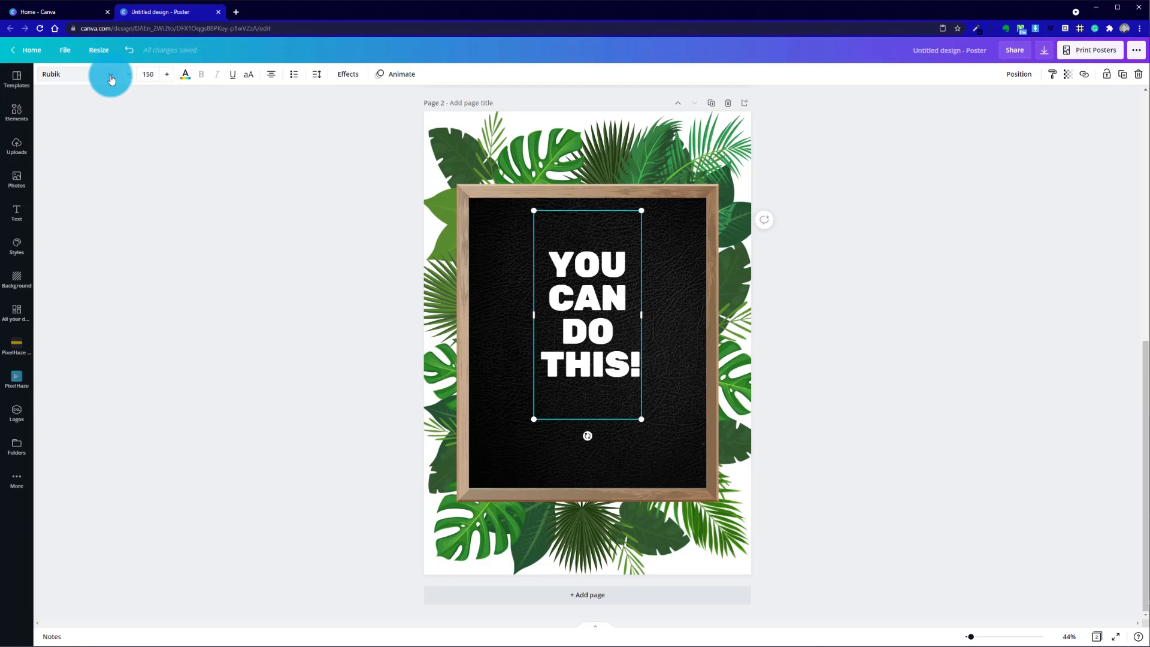
pyautogui.press('Return')
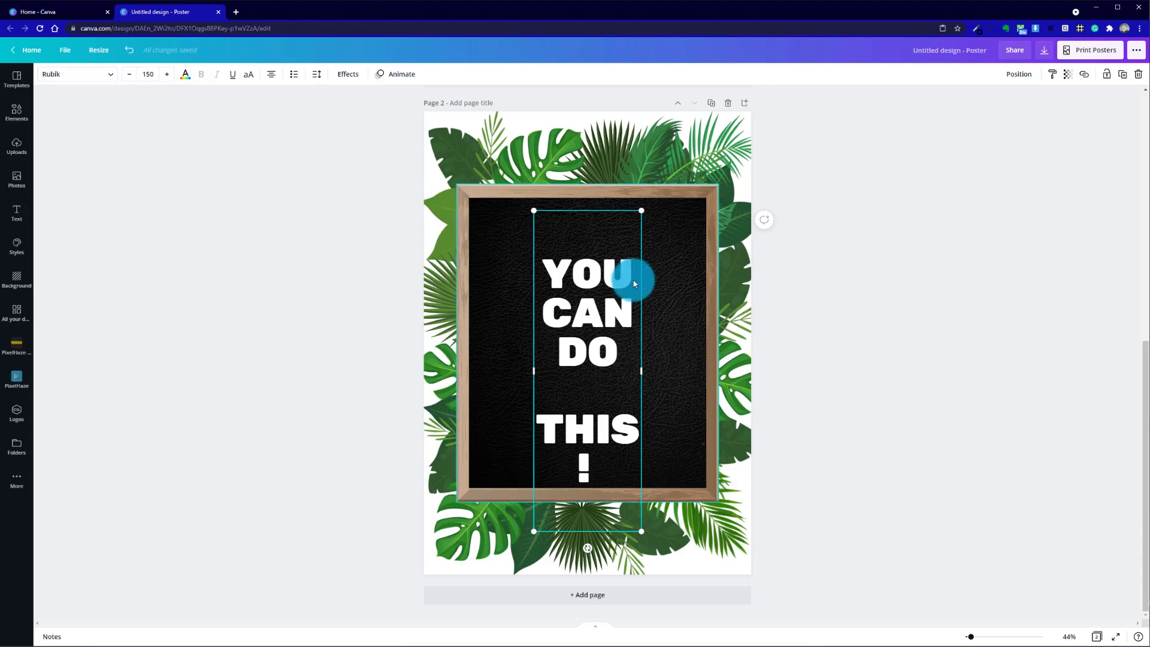
pyautogui.moveTo(641, 372); pyautogui.dragTo(663, 372)
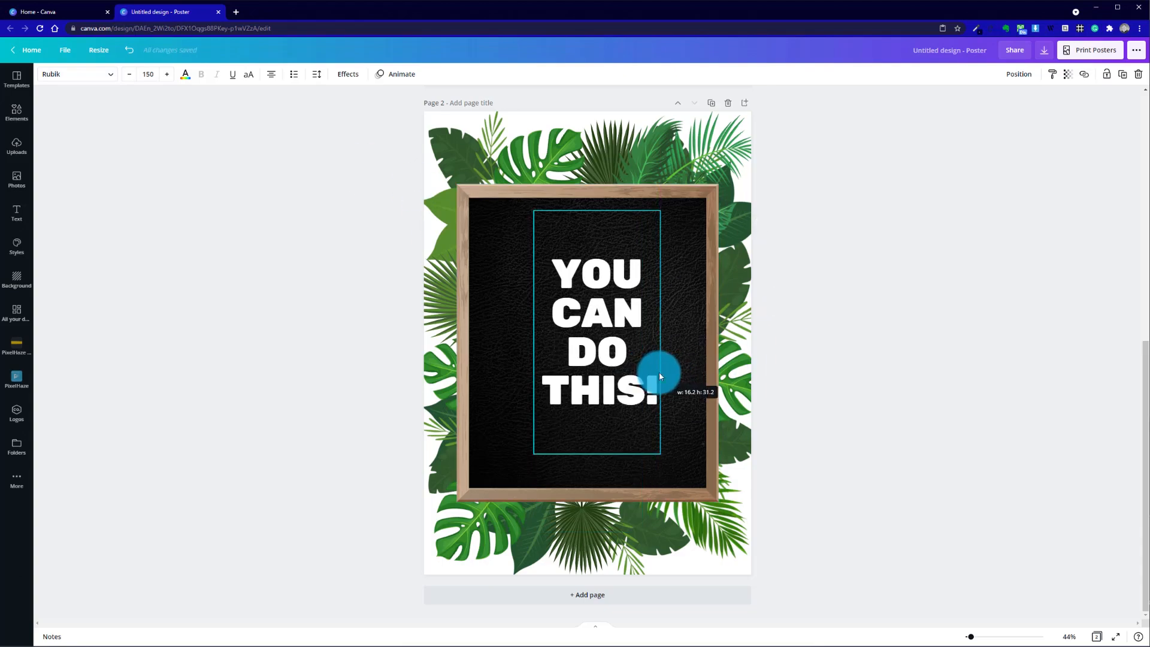
# Step: Centre the bold page 2 text on the board and deselect it
pyautogui.moveTo(585, 321); pyautogui.dragTo(576, 337)
pyautogui.click(919, 359)
pyautogui.click(617, 303)
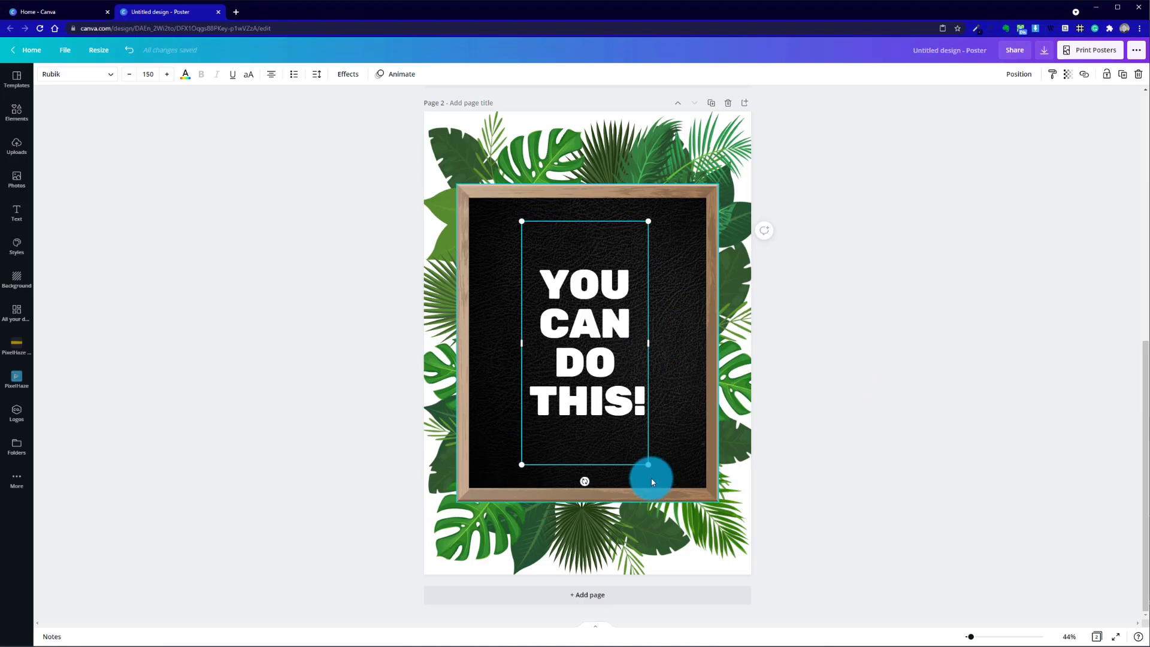
pyautogui.click(883, 381)
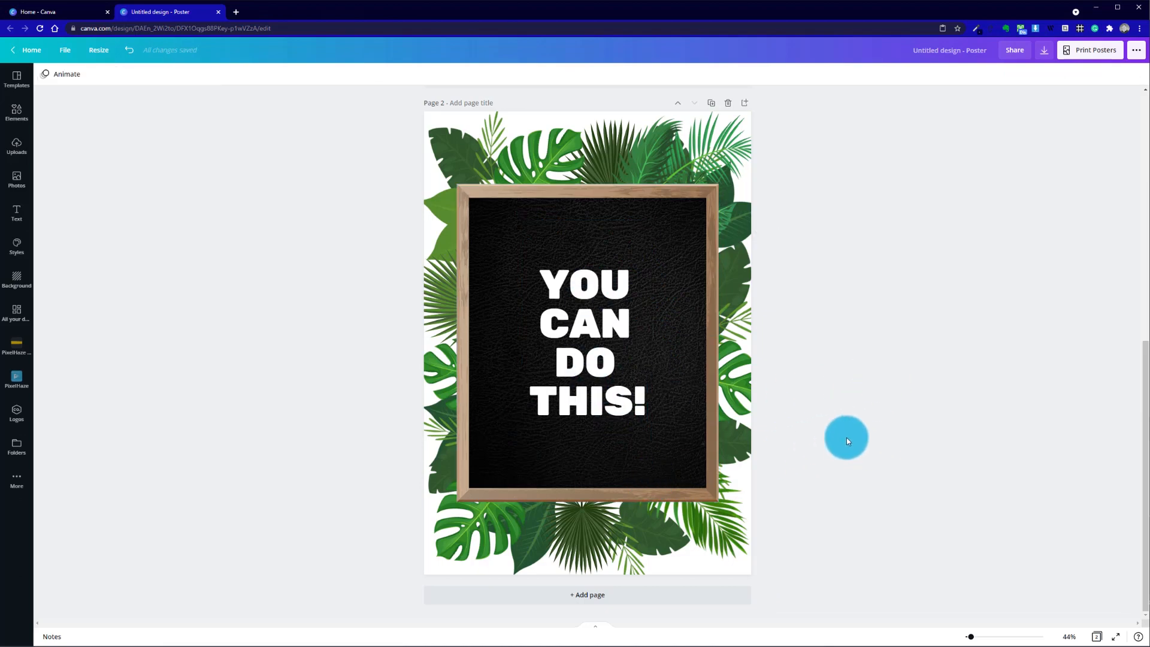
# Step: Compare both pages, underline only the word "YOU" in the page 2 text, and deselect the text
pyautogui.scroll(8, 802, 404)
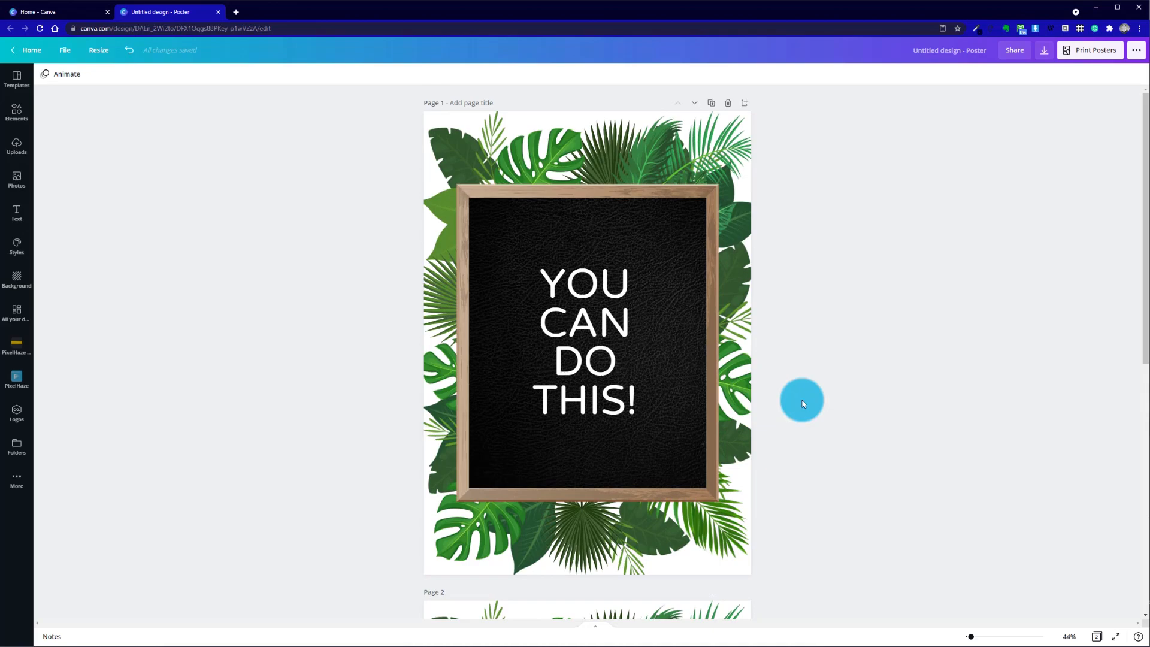
pyautogui.scroll(-8, 764, 400)
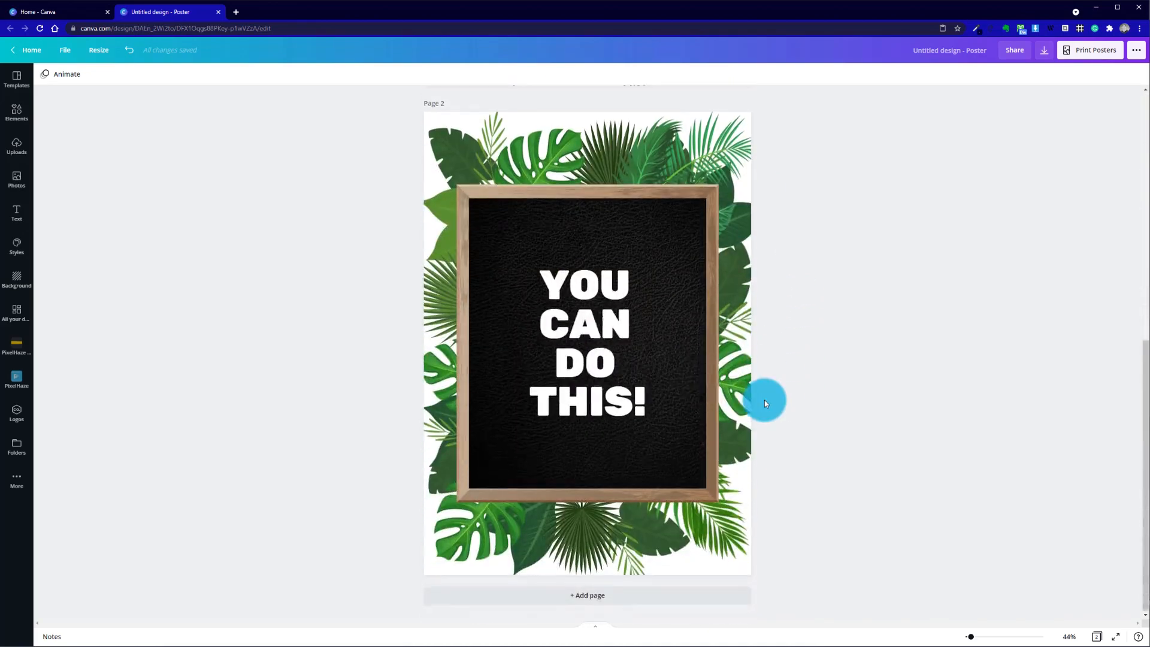
pyautogui.click(590, 376)
pyautogui.click(590, 376)
pyautogui.click(581, 304)
pyautogui.moveTo(548, 281); pyautogui.dragTo(625, 278)
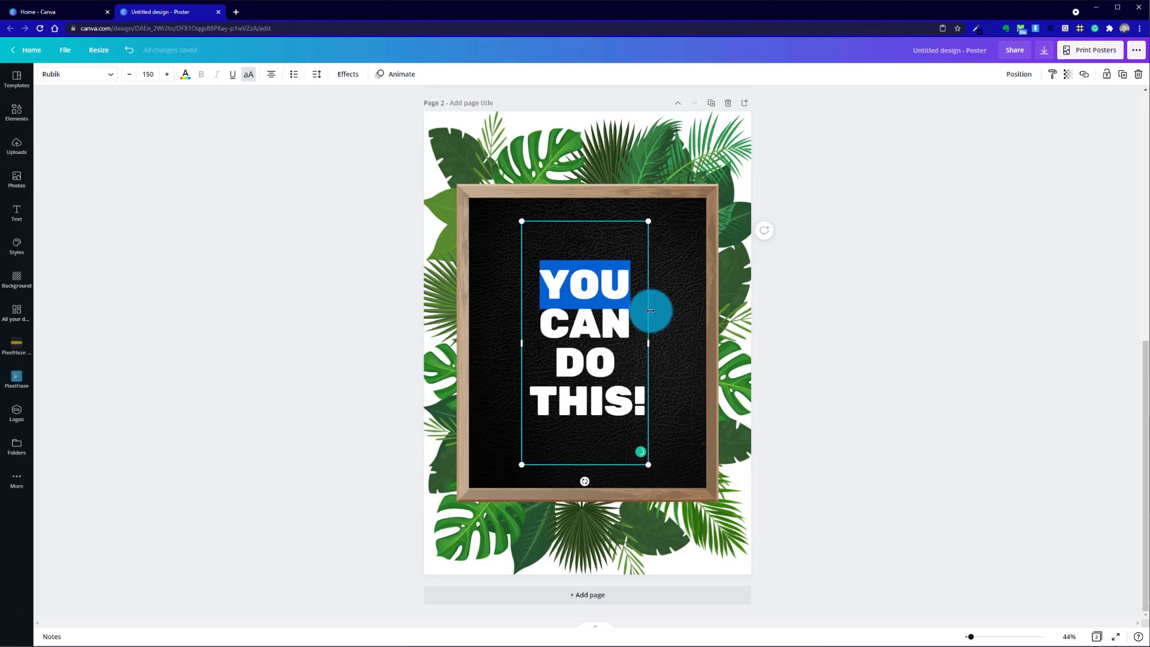
pyautogui.click(232, 75)
pyautogui.click(251, 195)
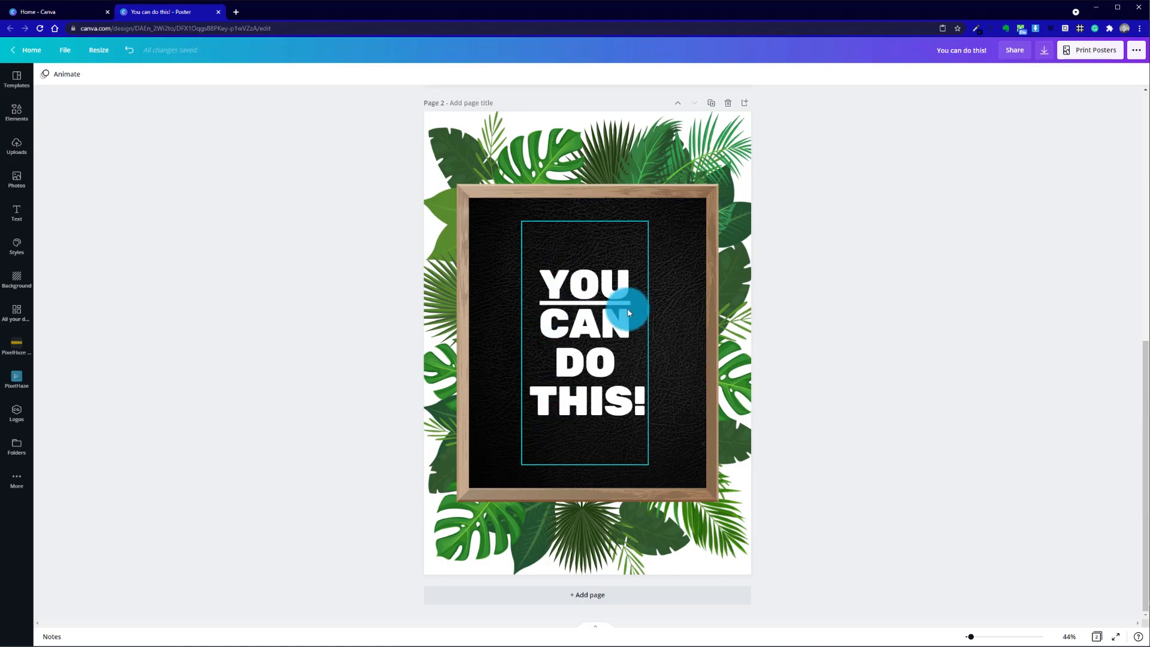
# Step: Try tighter letter spacing on the page 2 text and reset the letter spacing to 0
pyautogui.click(584, 358)
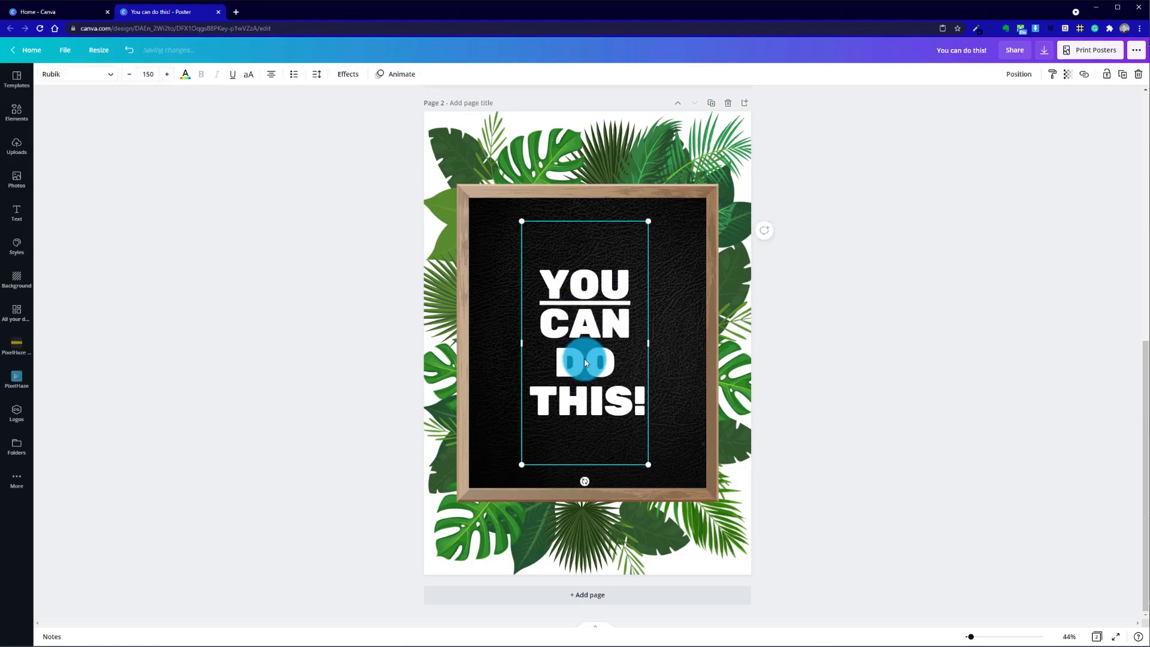
pyautogui.click(317, 75)
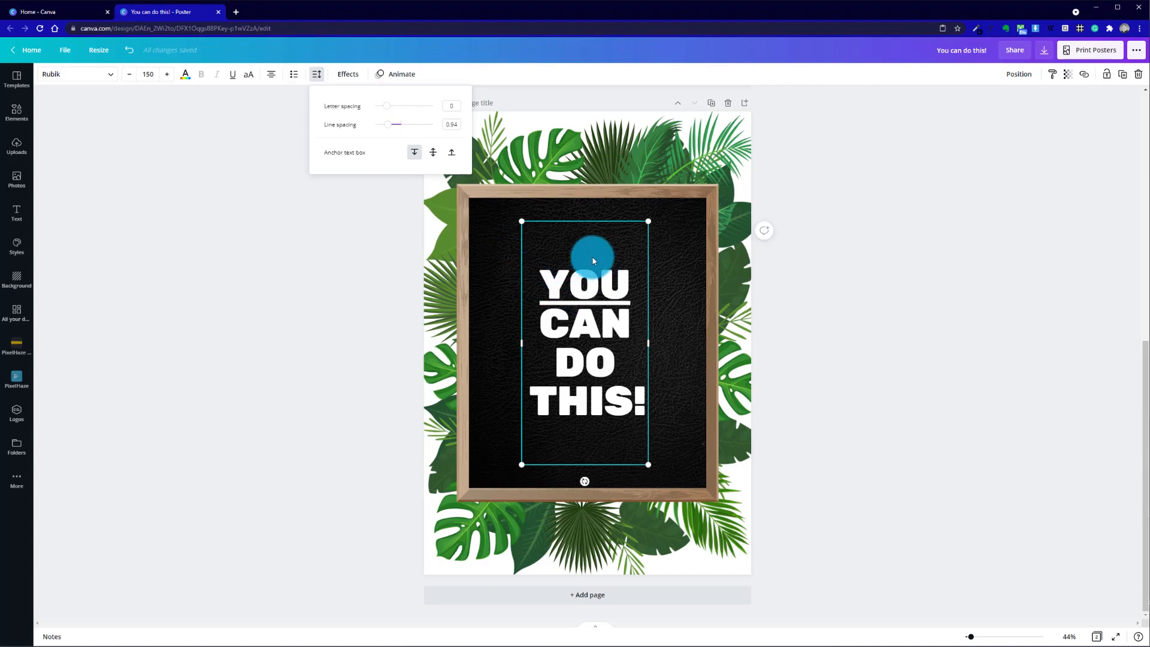
pyautogui.moveTo(385, 110)
pyautogui.mouseDown()
pyautogui.moveTo(396, 116)
pyautogui.moveTo(382, 106)
pyautogui.mouseUp()
pyautogui.click(451, 107)
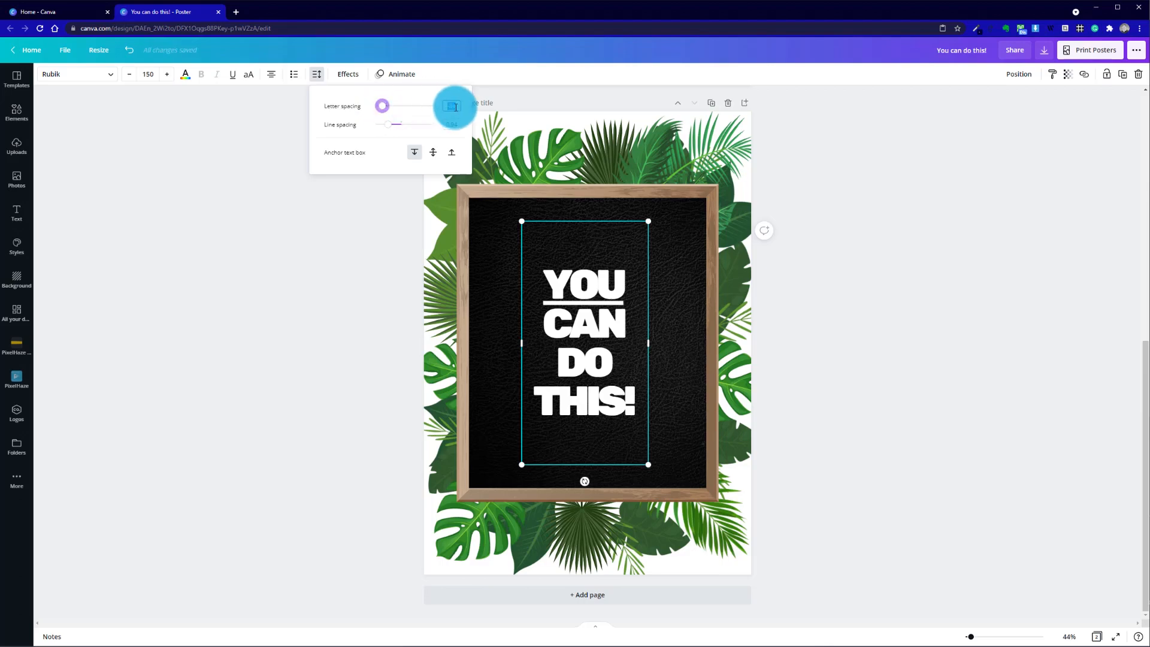
pyautogui.doubleClick(458, 107)
pyautogui.write('0')
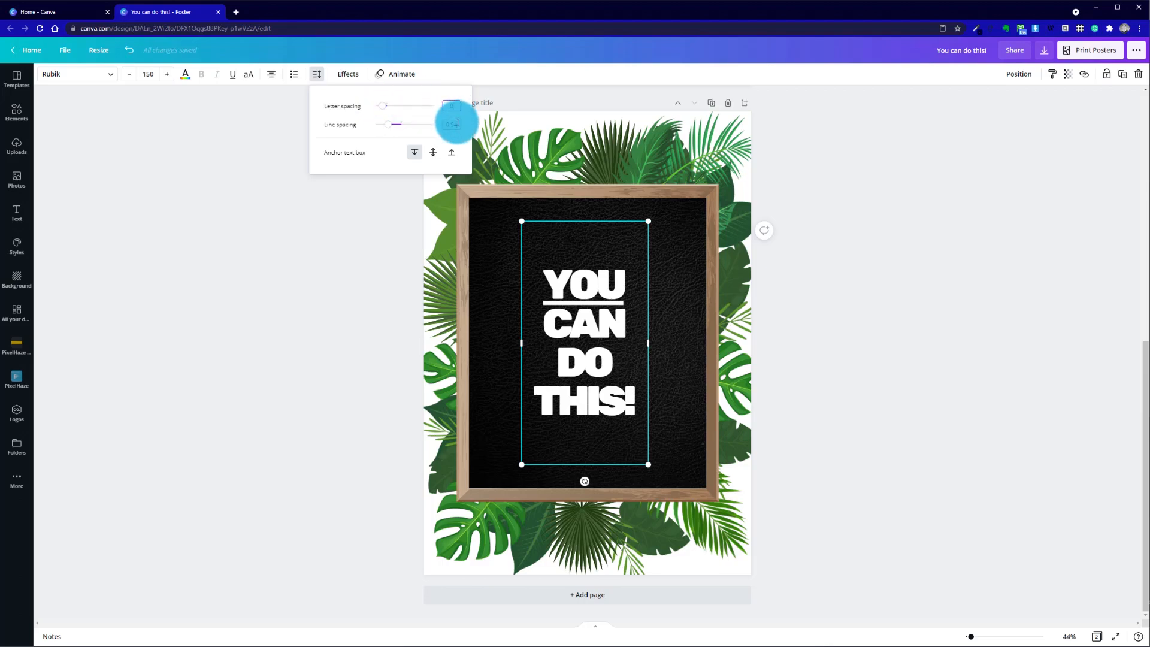
pyautogui.press('Tab')
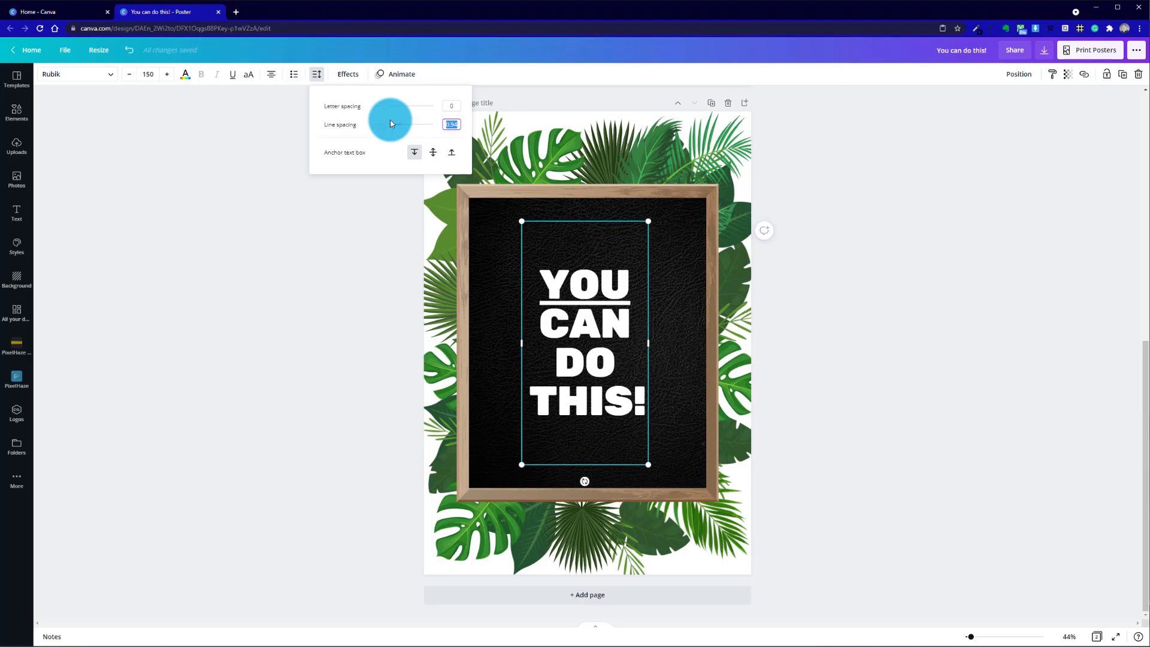
# Step: Increase the page 2 text's line spacing slightly to spread its four lines further apart, and deselect it
pyautogui.moveTo(391, 123)
pyautogui.mouseDown()
pyautogui.moveTo(426, 120)
pyautogui.moveTo(393, 130)
pyautogui.mouseUp()
pyautogui.click(874, 336)
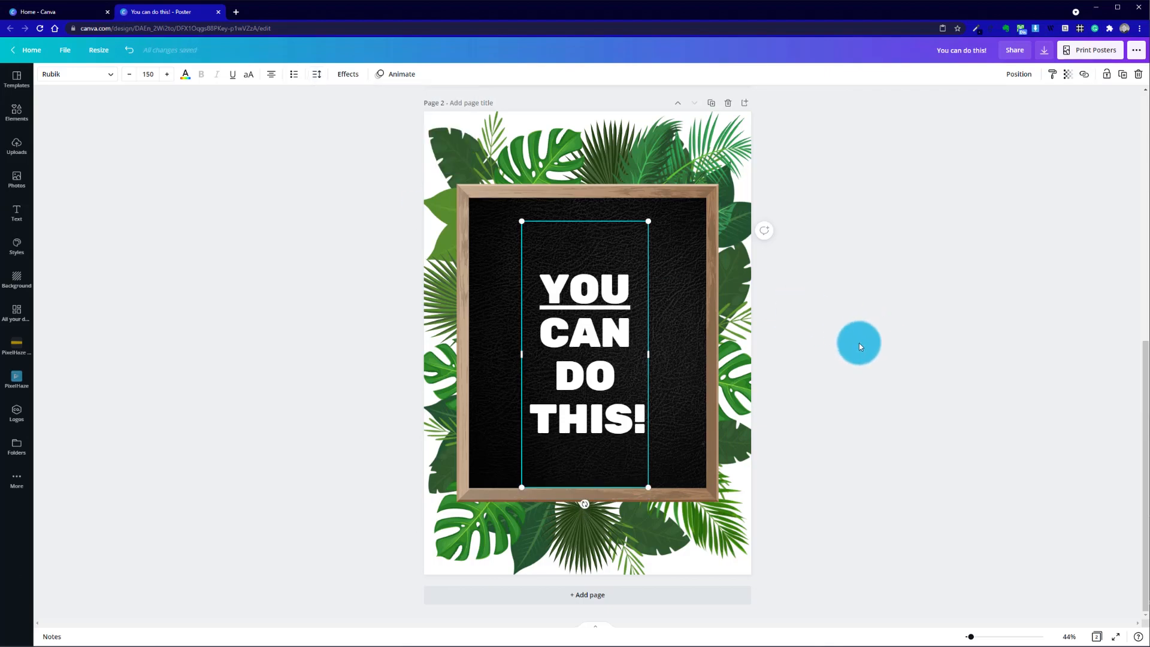
pyautogui.click(371, 311)
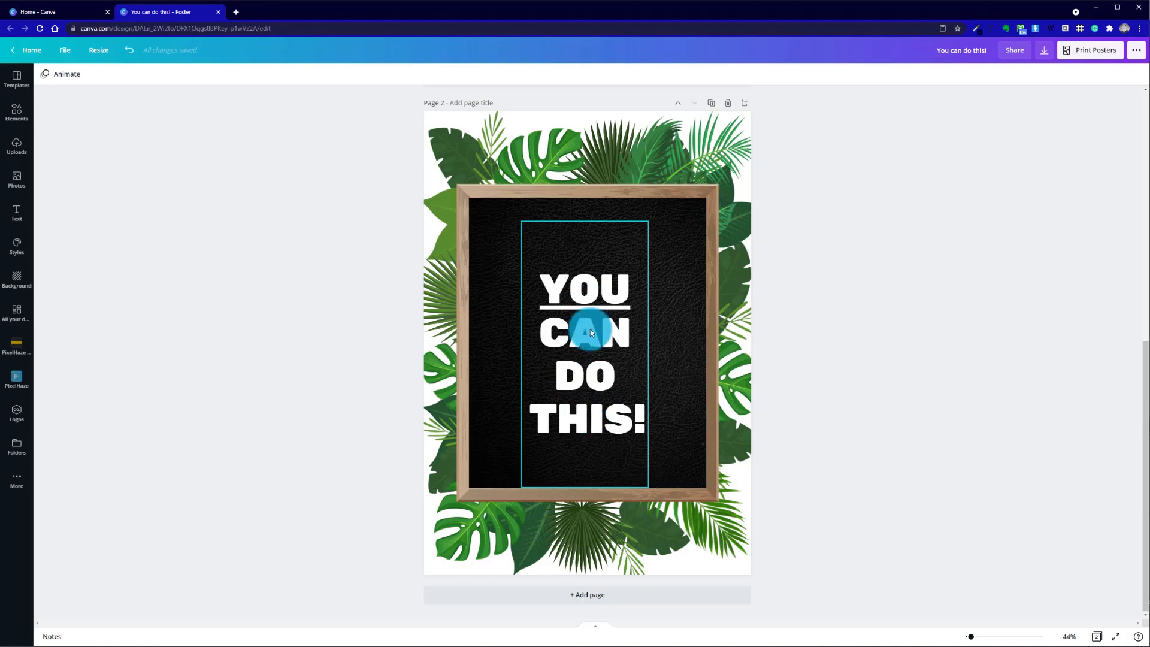
# Step: Move the page 2 text box up to recentre it vertically on the black board, and deselect it
pyautogui.click(585, 384)
pyautogui.moveTo(585, 384); pyautogui.dragTo(589, 370)
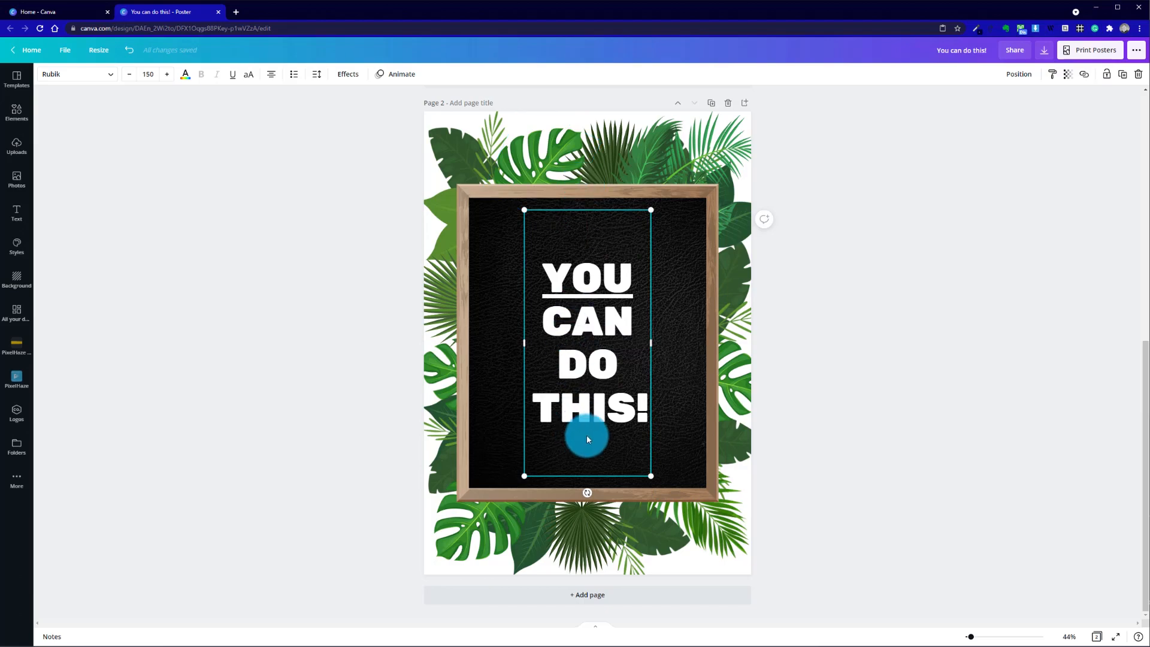
pyautogui.click(921, 362)
pyautogui.moveTo(605, 339); pyautogui.dragTo(601, 335)
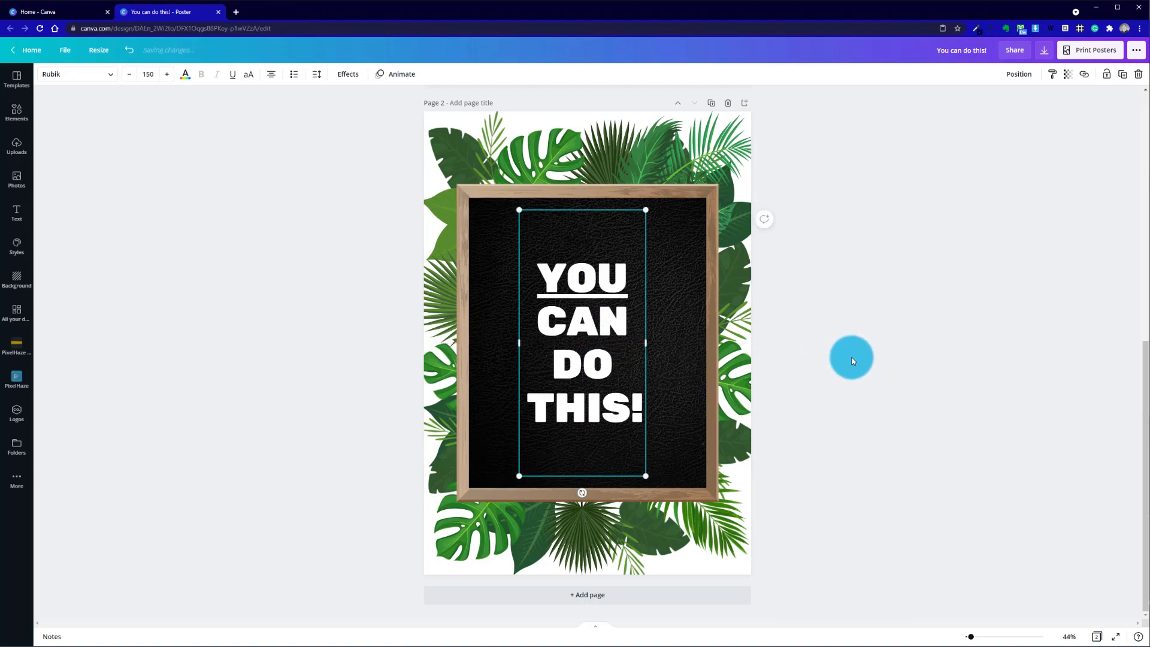
pyautogui.click(851, 357)
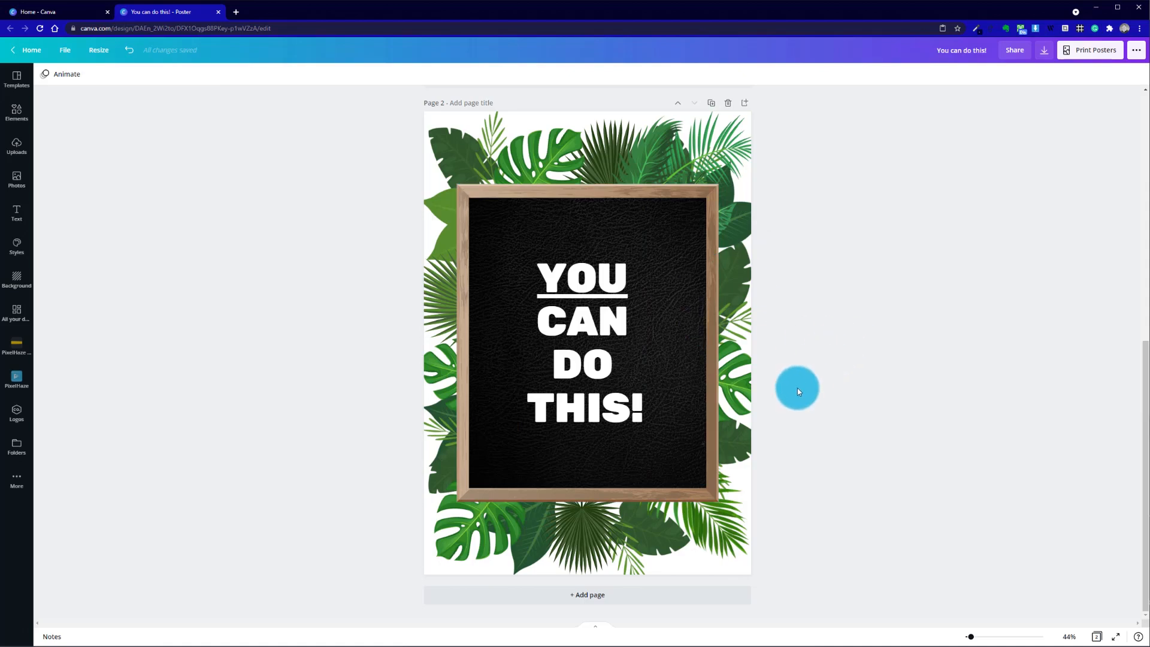
# Step: Try the page 2 text without the uppercase setting, restore uppercase, and deselect the text
pyautogui.scroll(8, 797, 387)
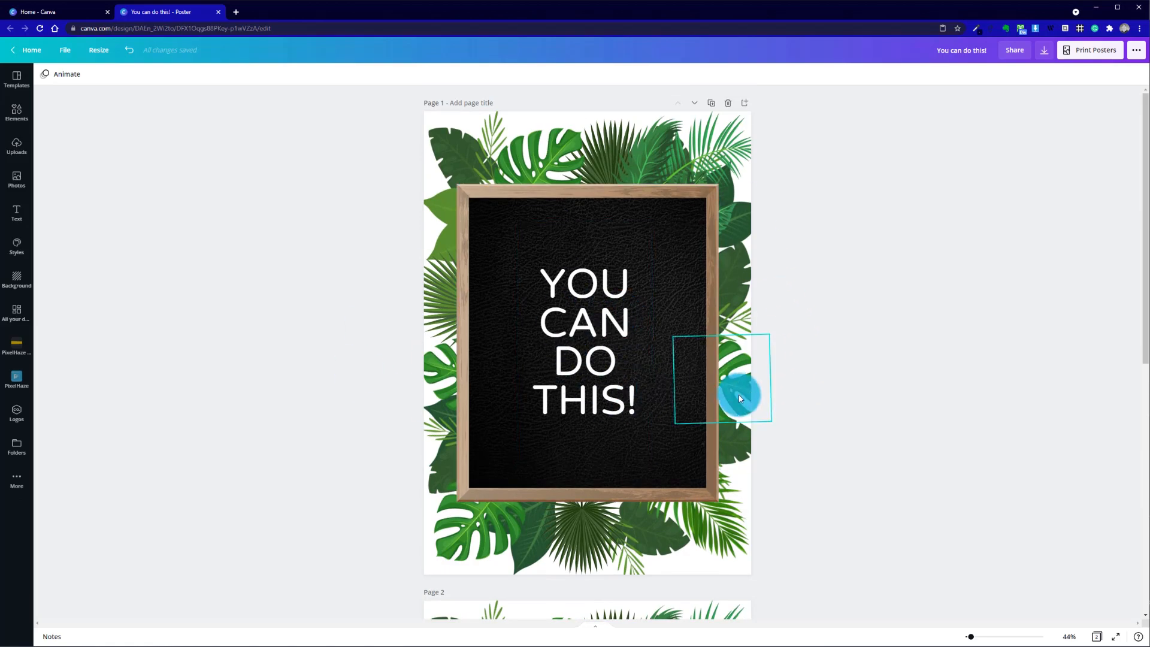
pyautogui.scroll(-8, 739, 394)
pyautogui.click(630, 362)
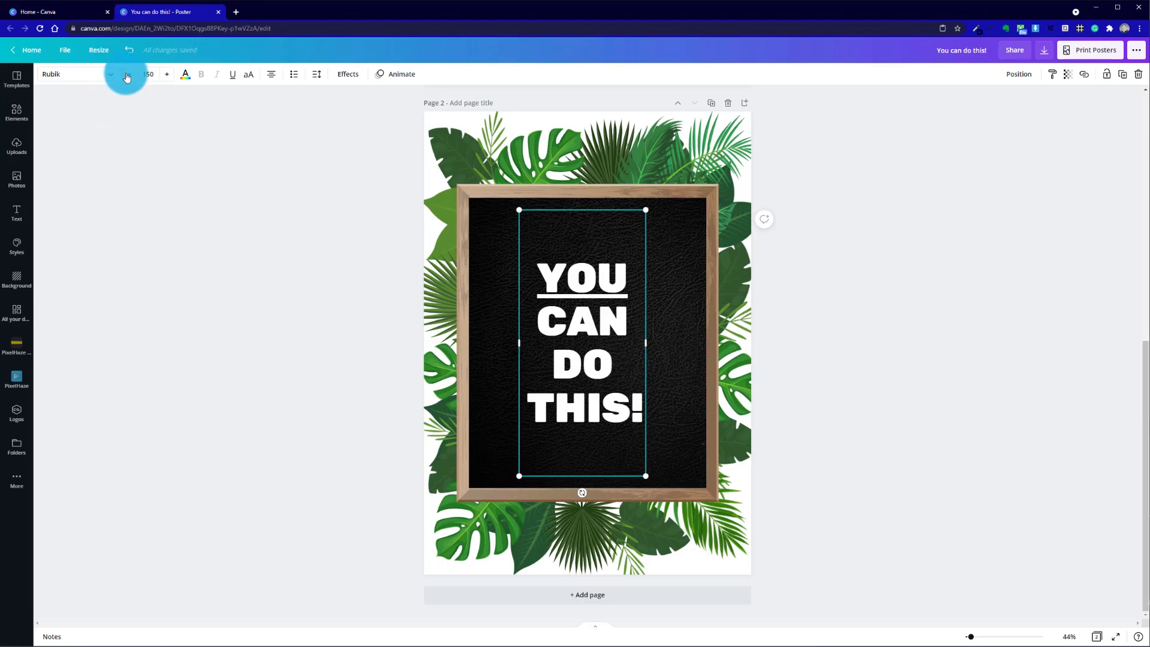
pyautogui.click(251, 76)
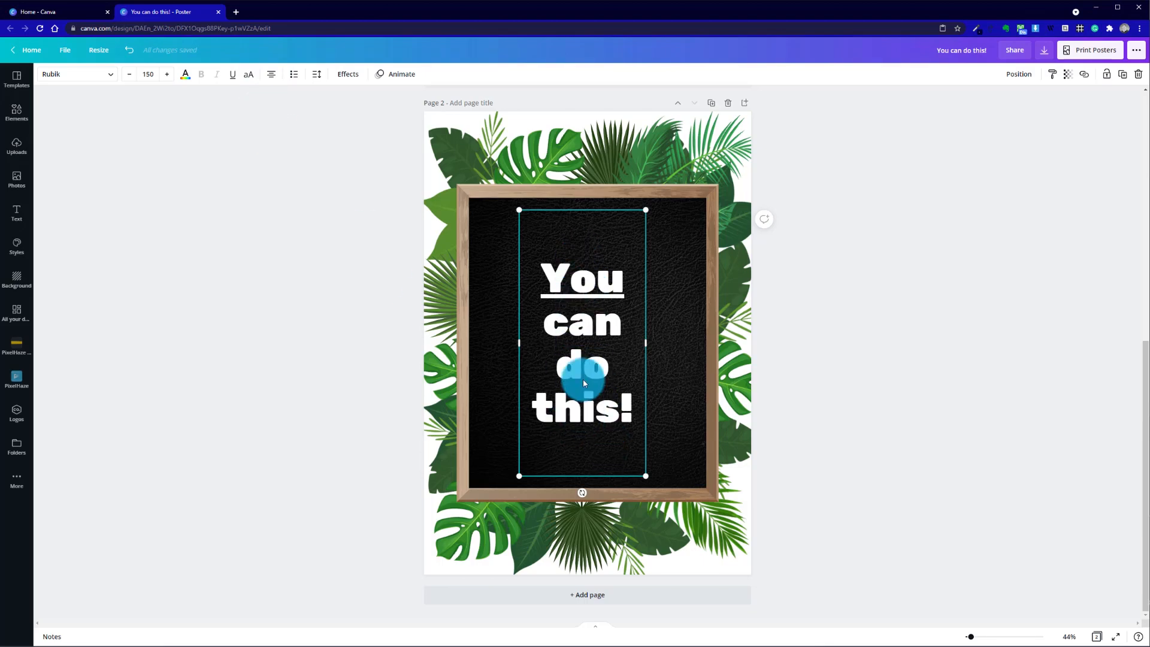
pyautogui.scroll(3, 408, 401)
pyautogui.scroll(-2, 408, 401)
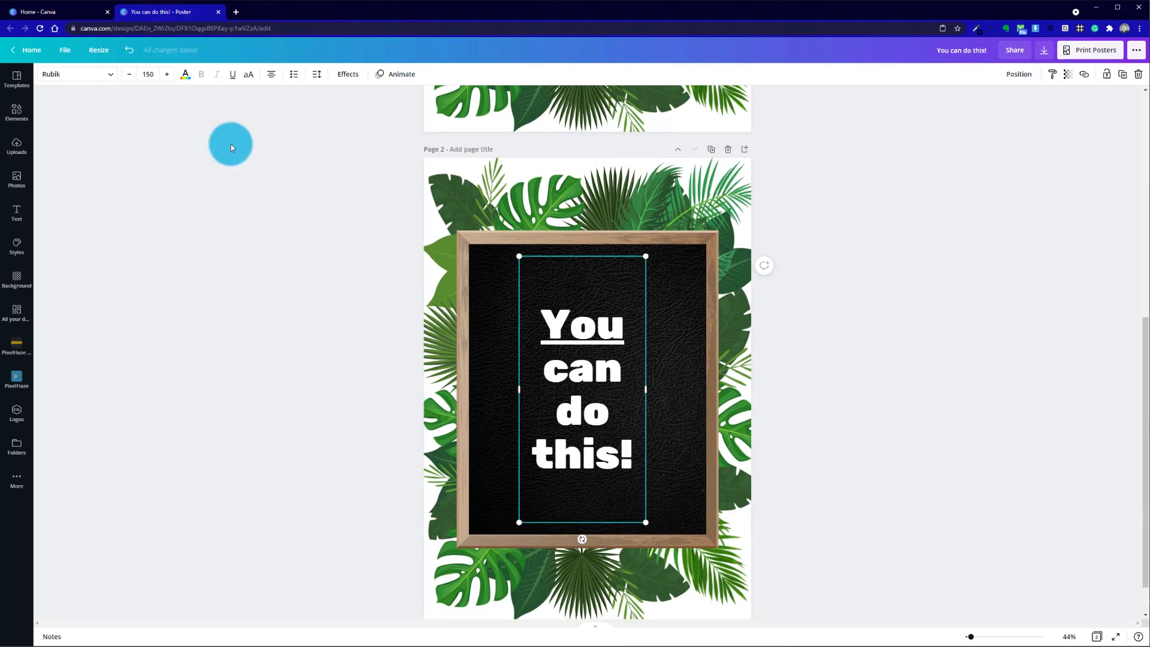
pyautogui.click(248, 82)
pyautogui.click(351, 271)
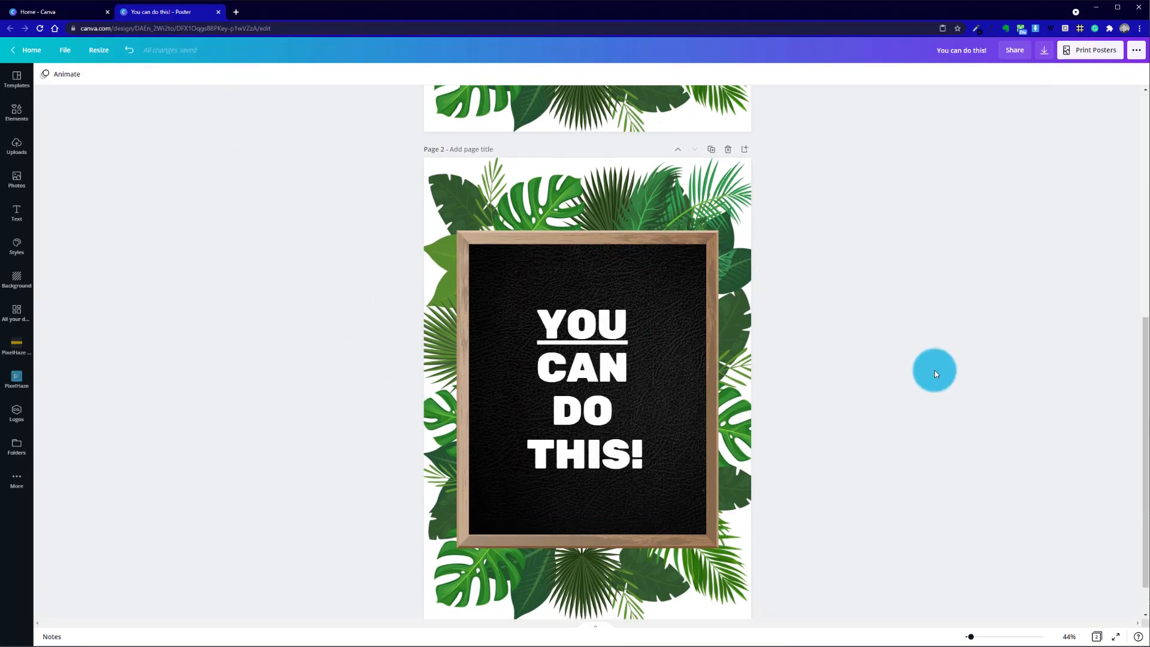
pyautogui.scroll(8, 941, 372)
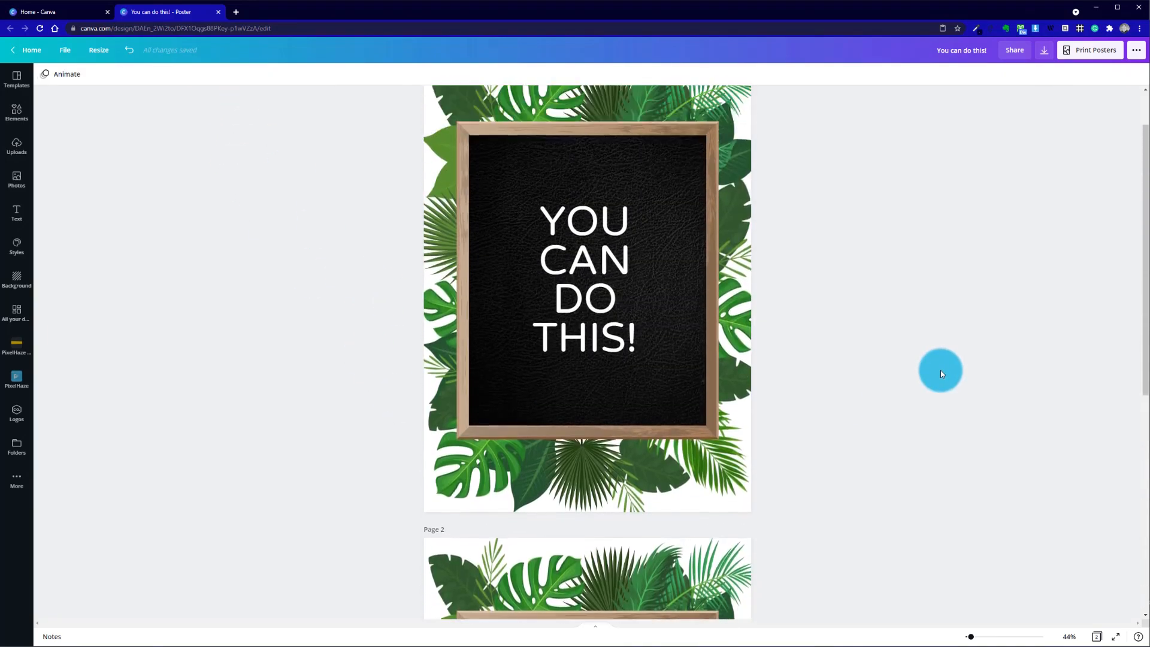
pyautogui.scroll(-8, 941, 372)
pyautogui.click(642, 329)
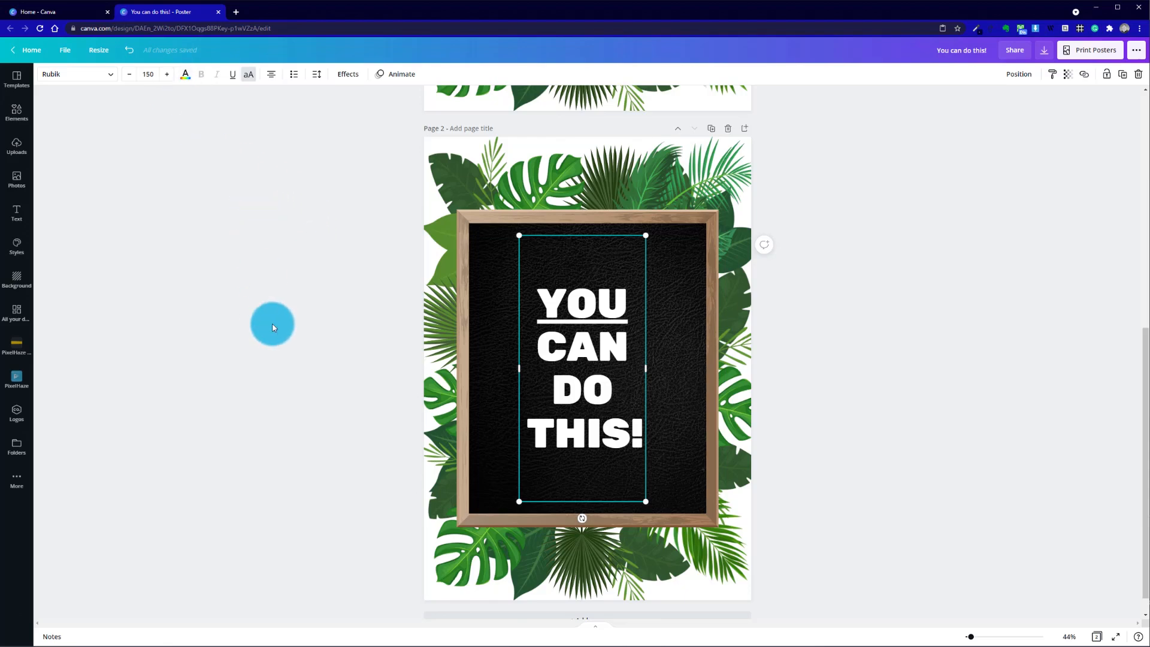
pyautogui.click(273, 326)
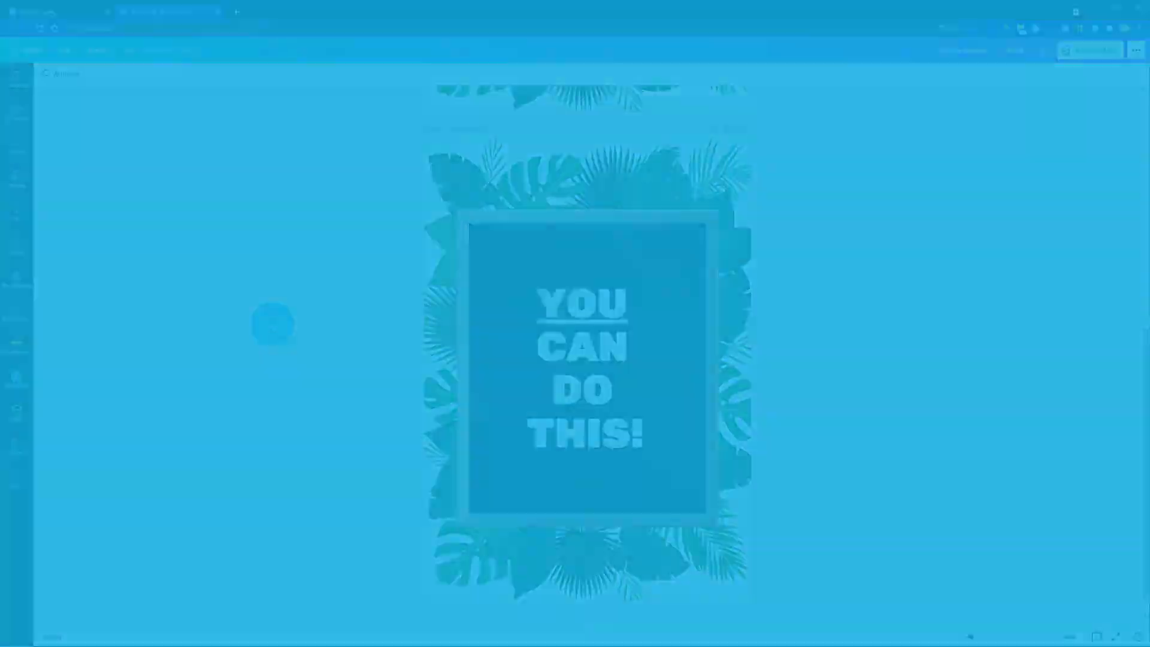